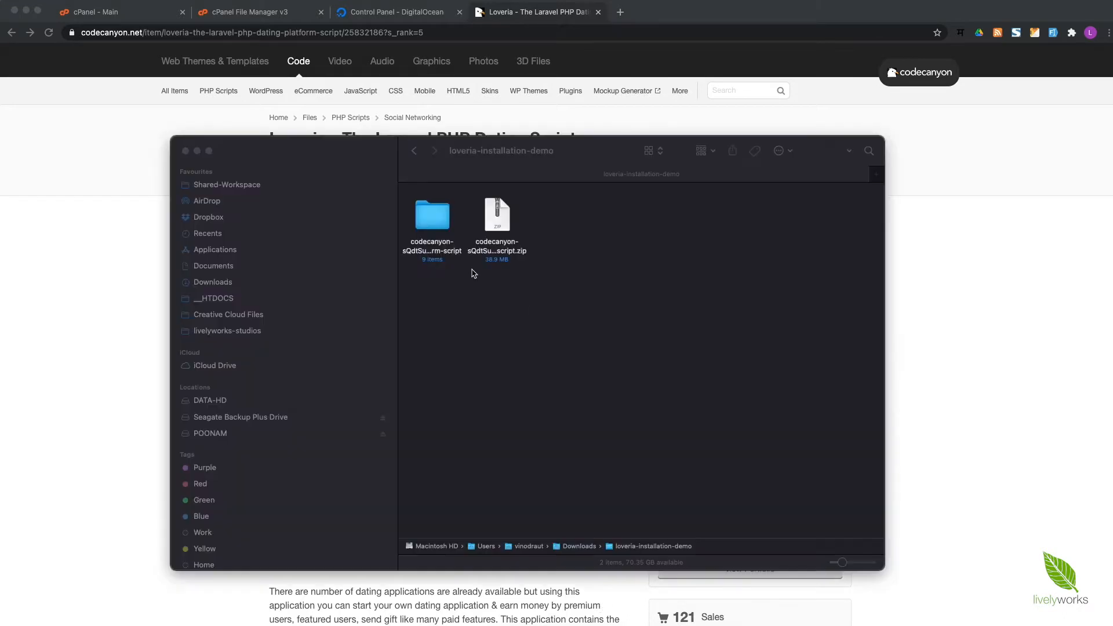
Step: Open the Source folder inside the extracted codecanyon Loveria package and compress all of its files and folders into one archive
{"action": "double_click", "coordinate": [429, 225]}
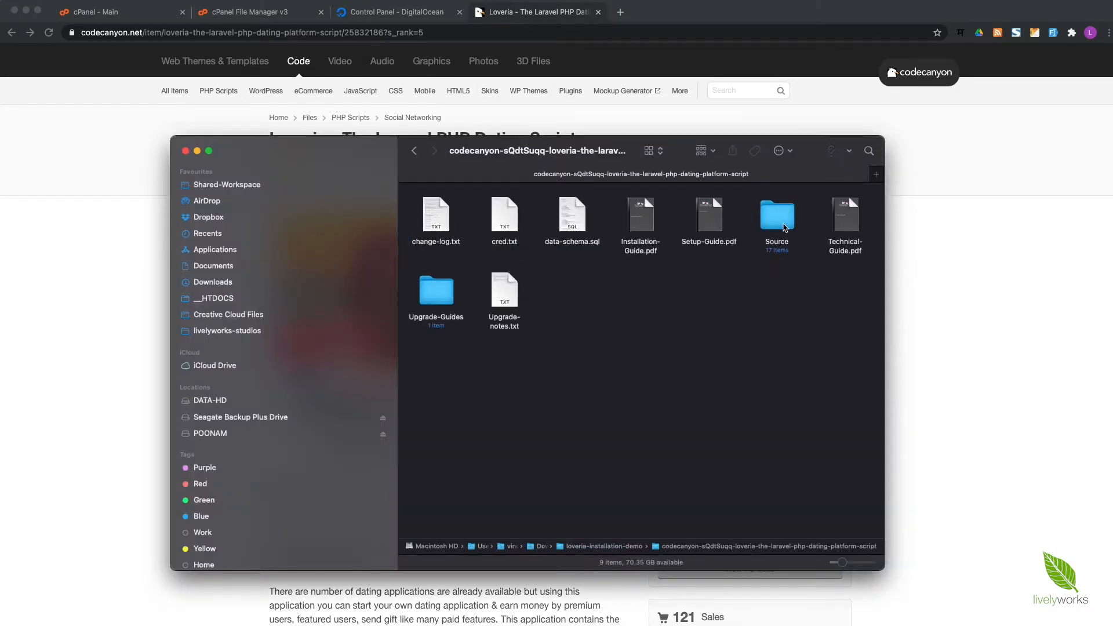
{"action": "double_click", "coordinate": [784, 226]}
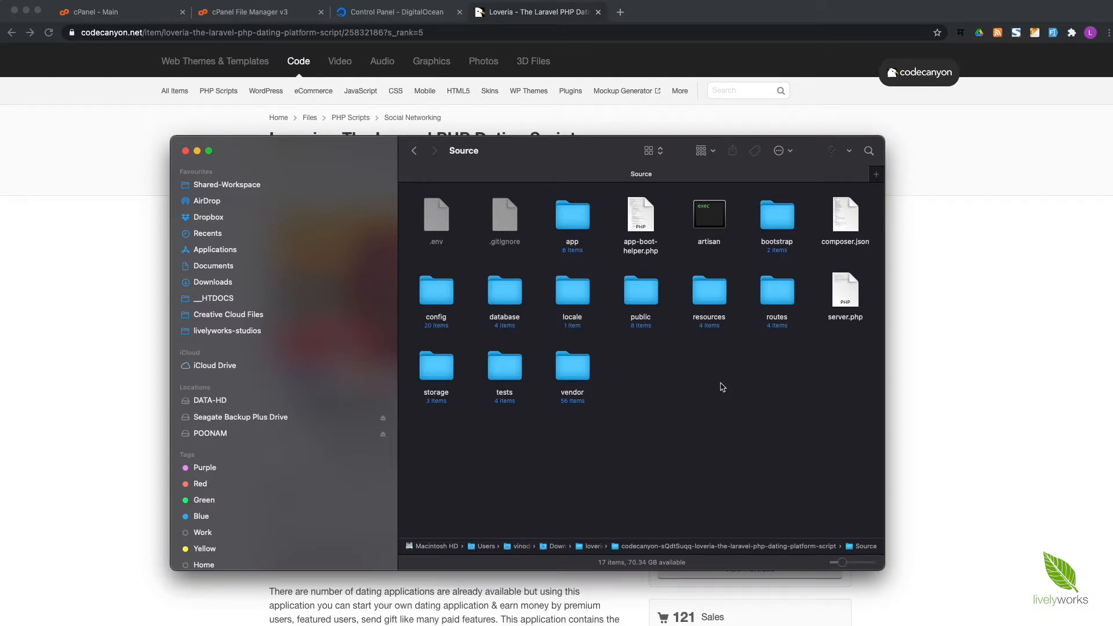
{"action": "key", "text": "super+Tab"}
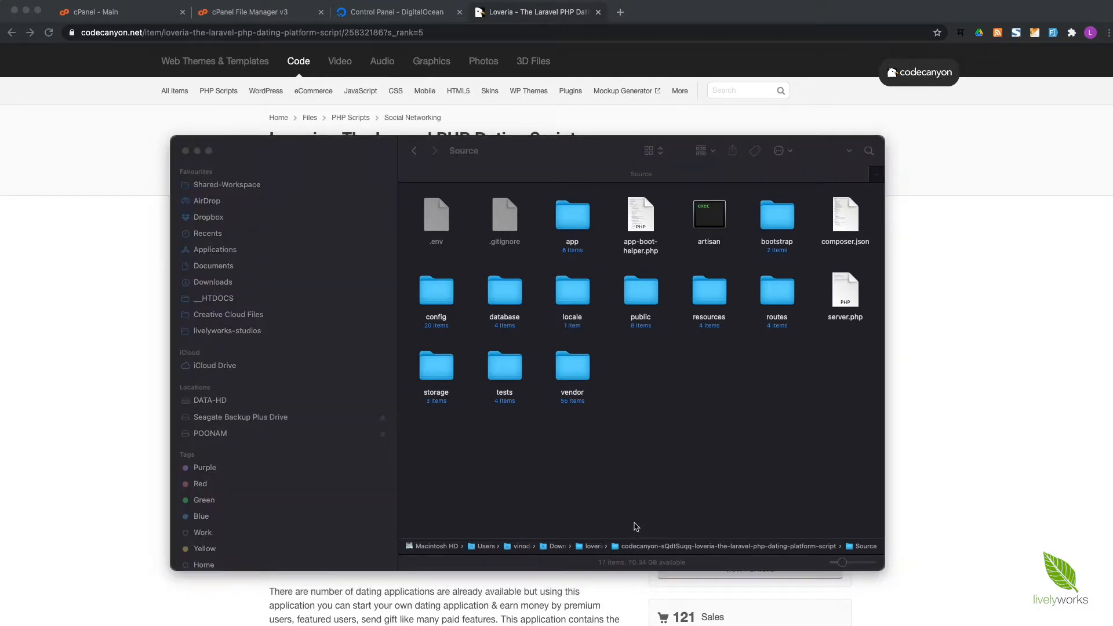
{"action": "left_click", "coordinate": [650, 467]}
{"action": "key", "text": "super+a"}
{"action": "right_click", "coordinate": [584, 302]}
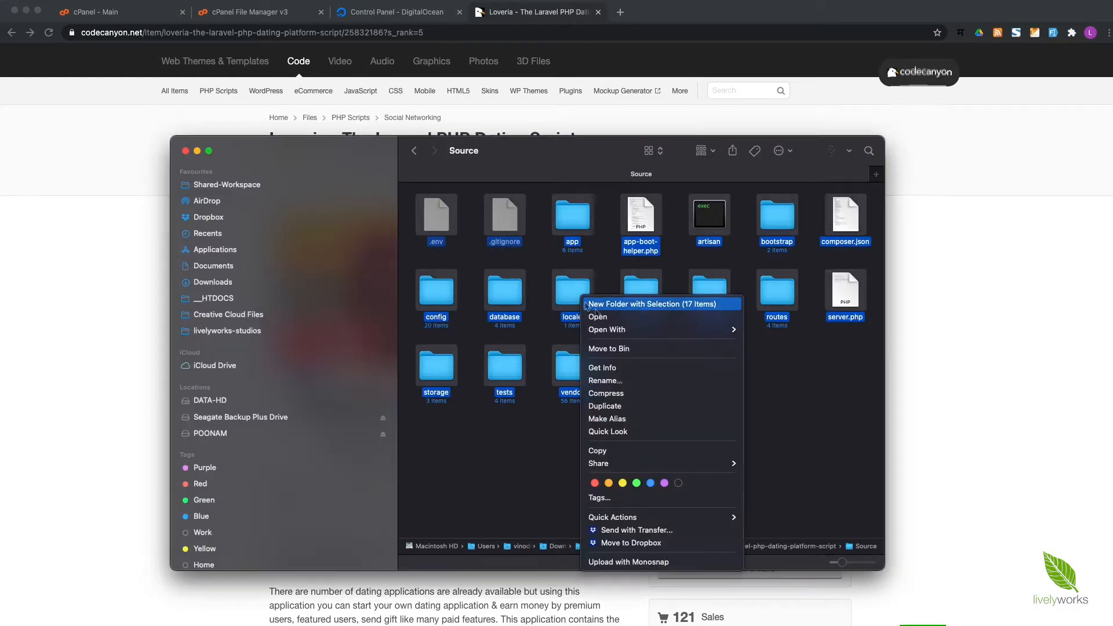
{"action": "left_click", "coordinate": [617, 395]}
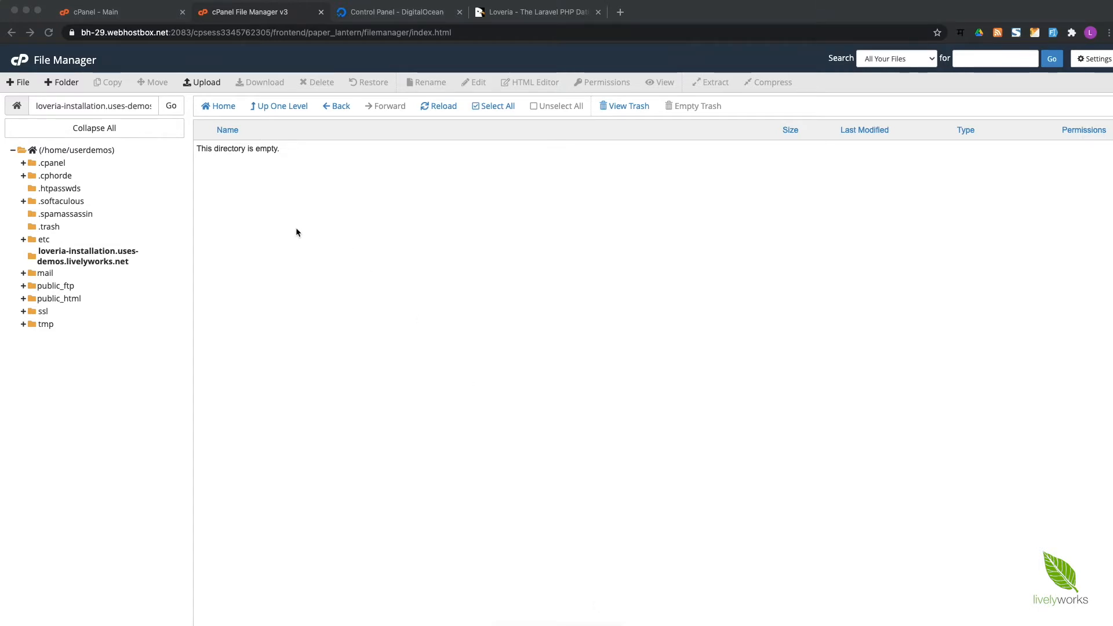
Step: Upload loveria-installation-demo.zip to the empty site directory in cPanel File Manager and reload the directory listing
{"action": "left_click", "coordinate": [206, 84]}
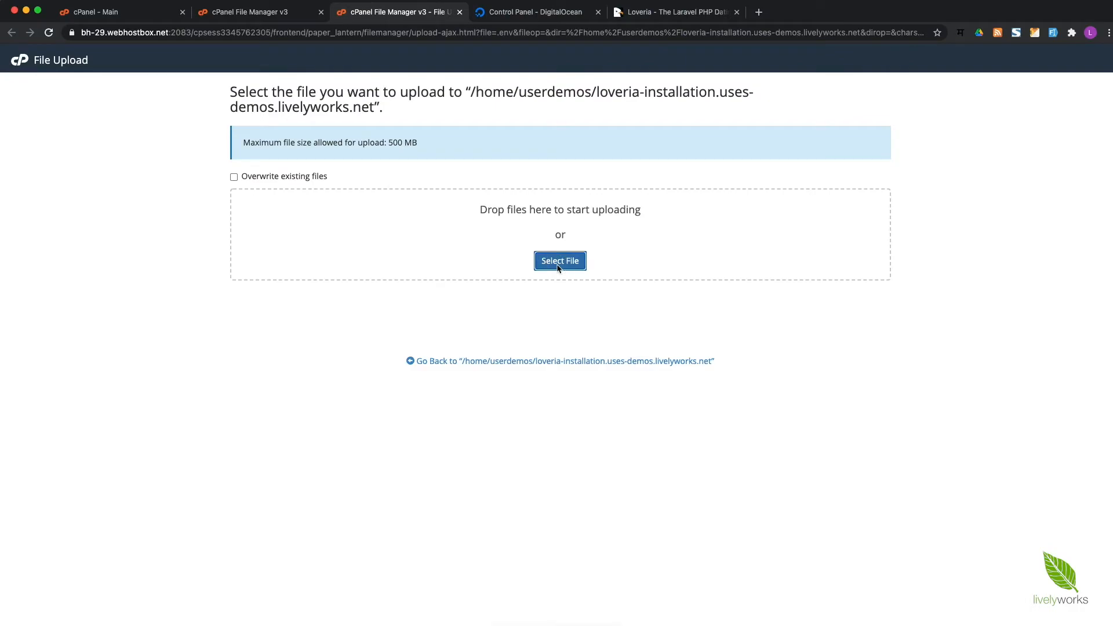
{"action": "left_click", "coordinate": [558, 266]}
{"action": "double_click", "coordinate": [572, 165]}
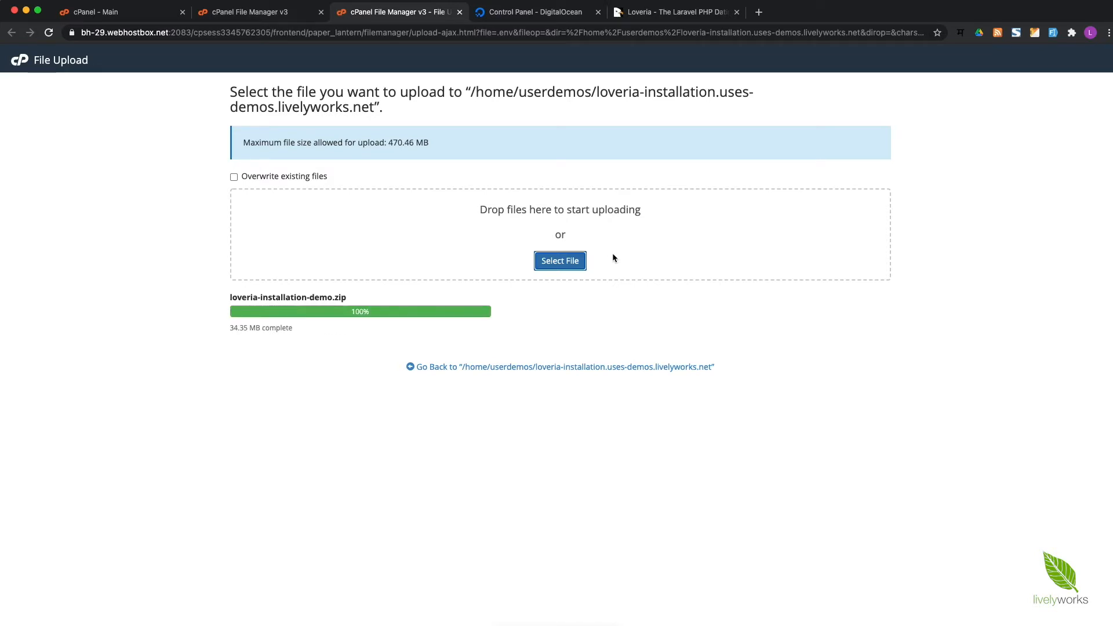
{"action": "left_click", "coordinate": [255, 12]}
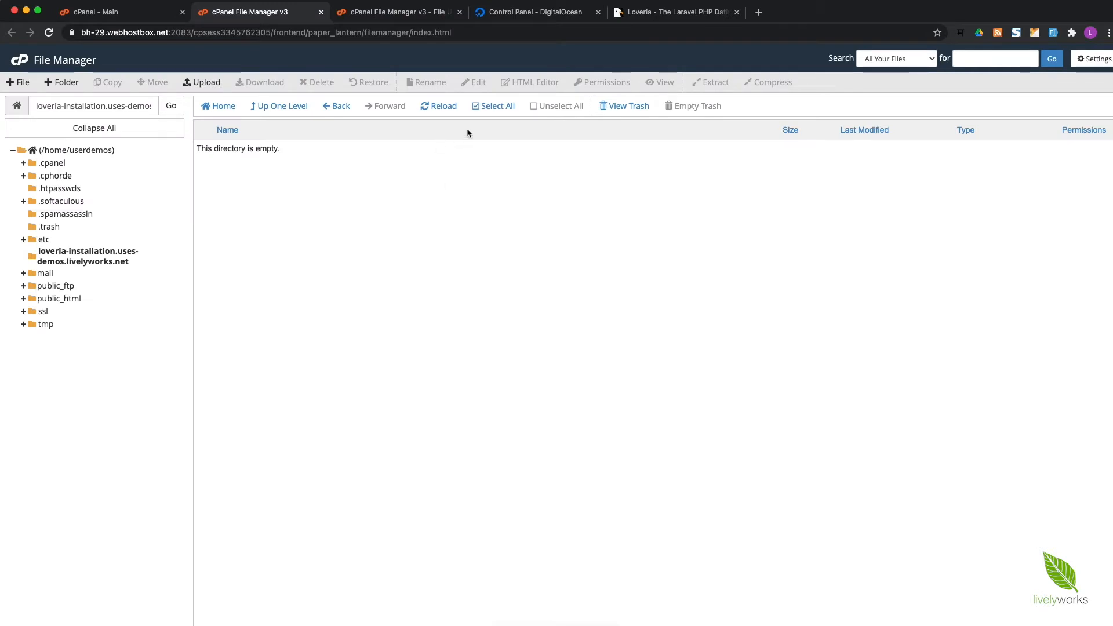
{"action": "left_click", "coordinate": [443, 108]}
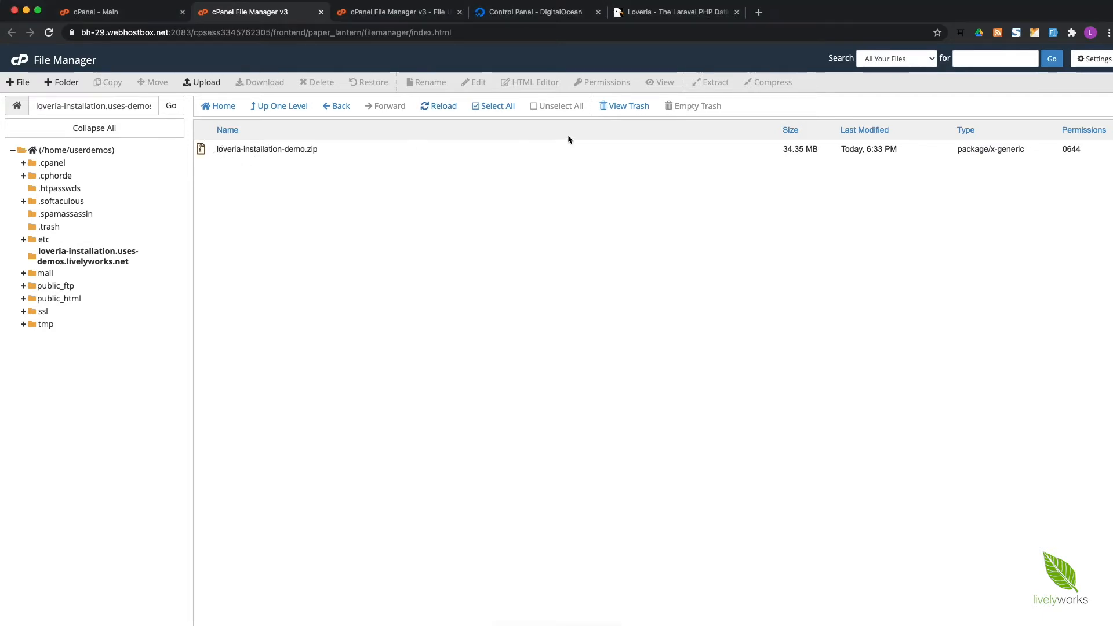
Step: Extract loveria-installation-demo.zip into /loveria-installation.uses-demos.livelyworks.net and dismiss the extraction results
{"action": "left_click", "coordinate": [283, 150]}
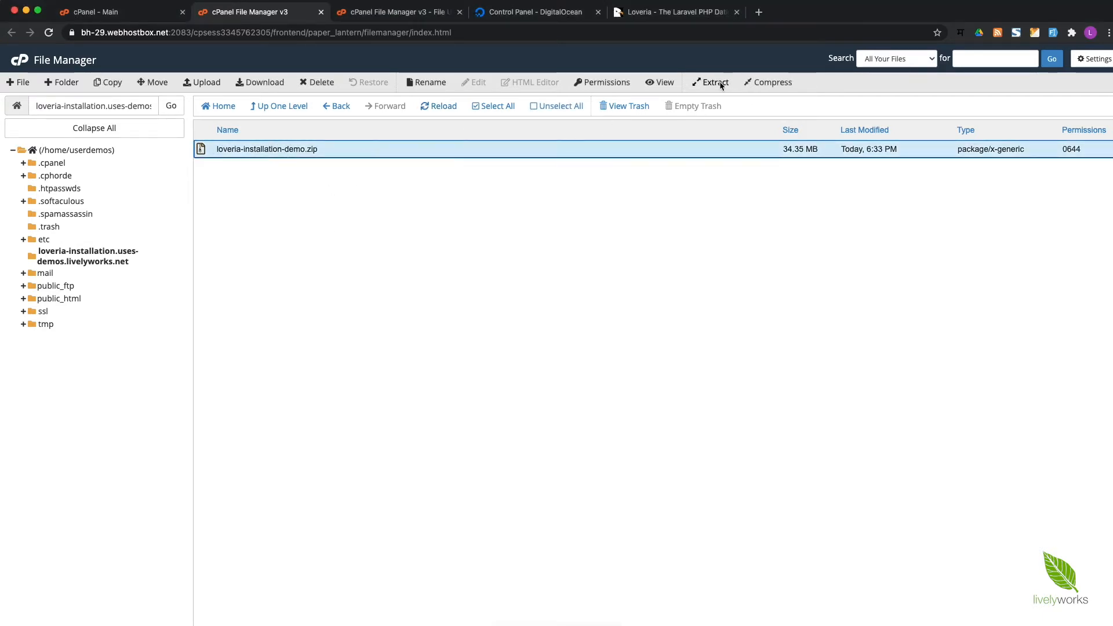
{"action": "left_click", "coordinate": [717, 84]}
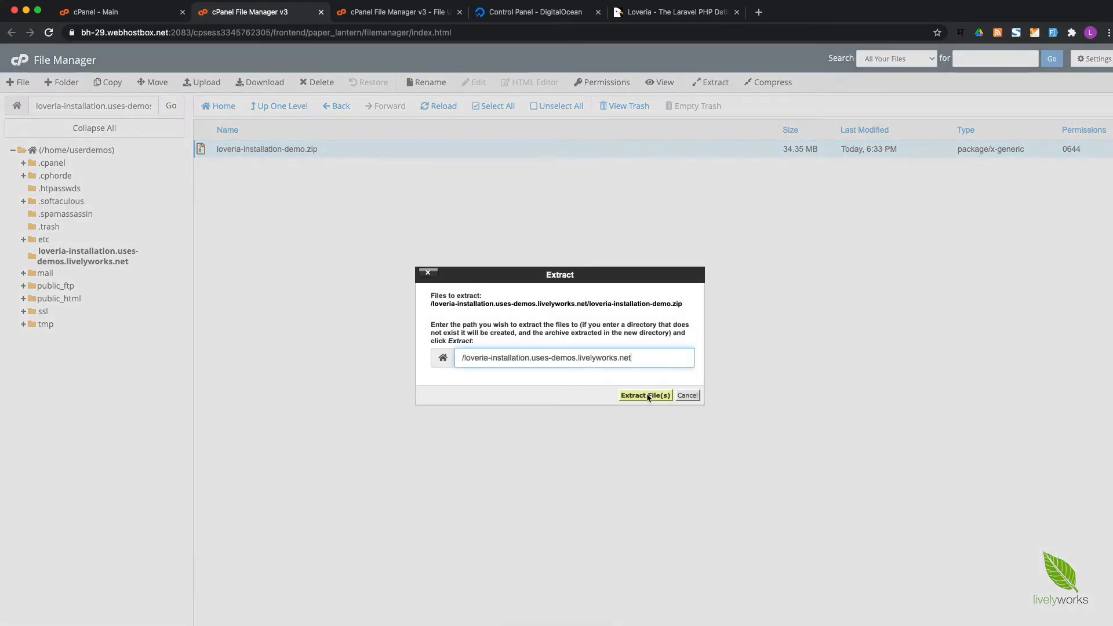
{"action": "left_click", "coordinate": [646, 395]}
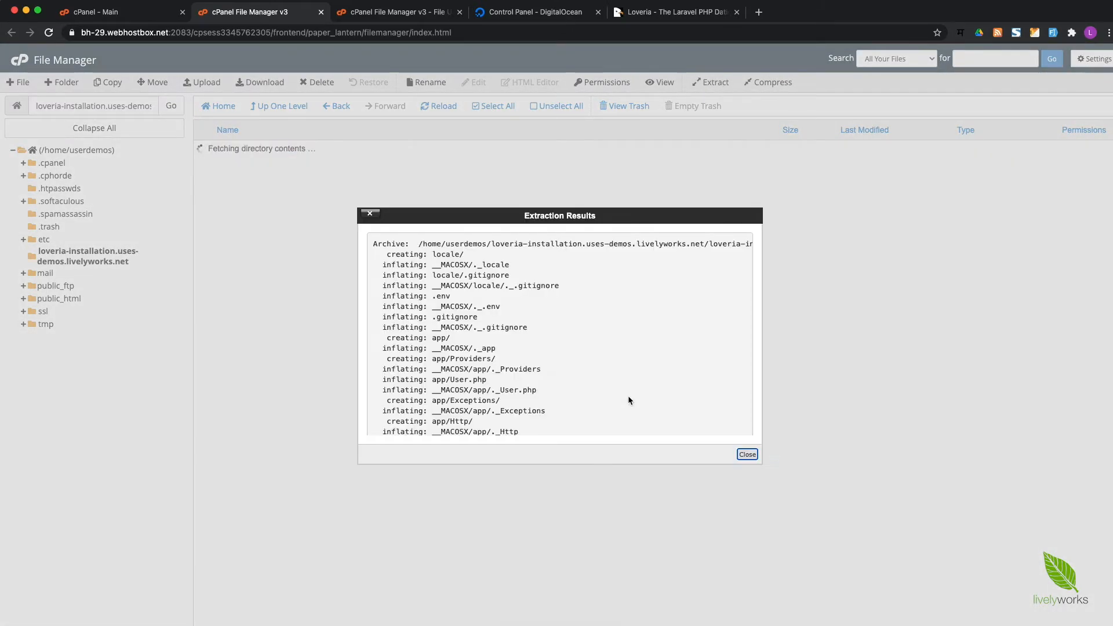
{"action": "left_click", "coordinate": [747, 454]}
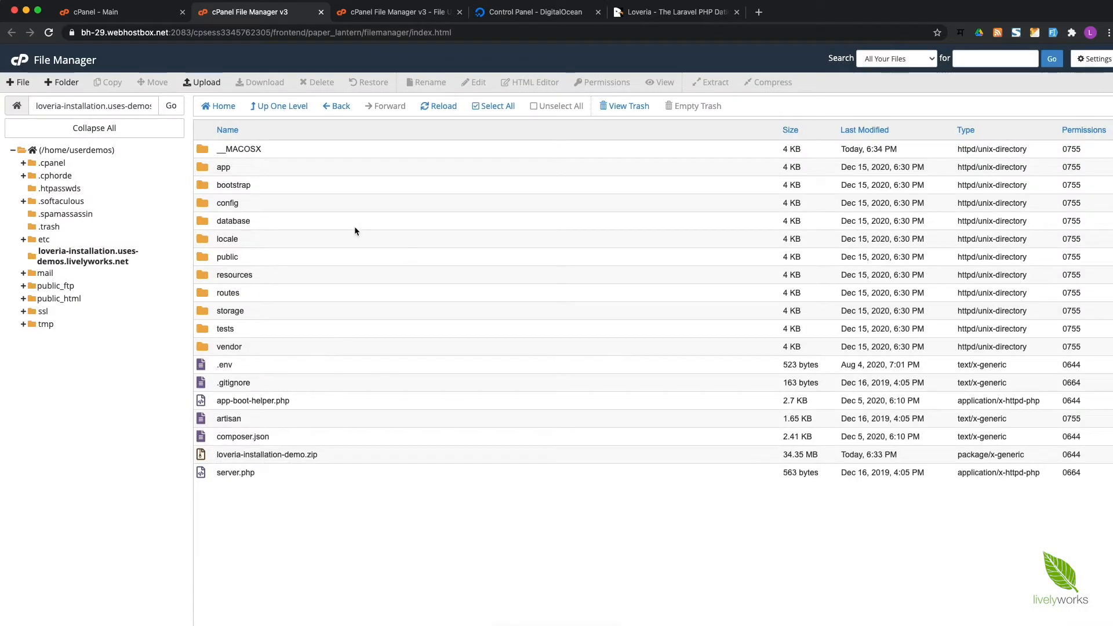
Step: Delete the __MACOSX folder from the site directory
{"action": "left_click", "coordinate": [212, 154]}
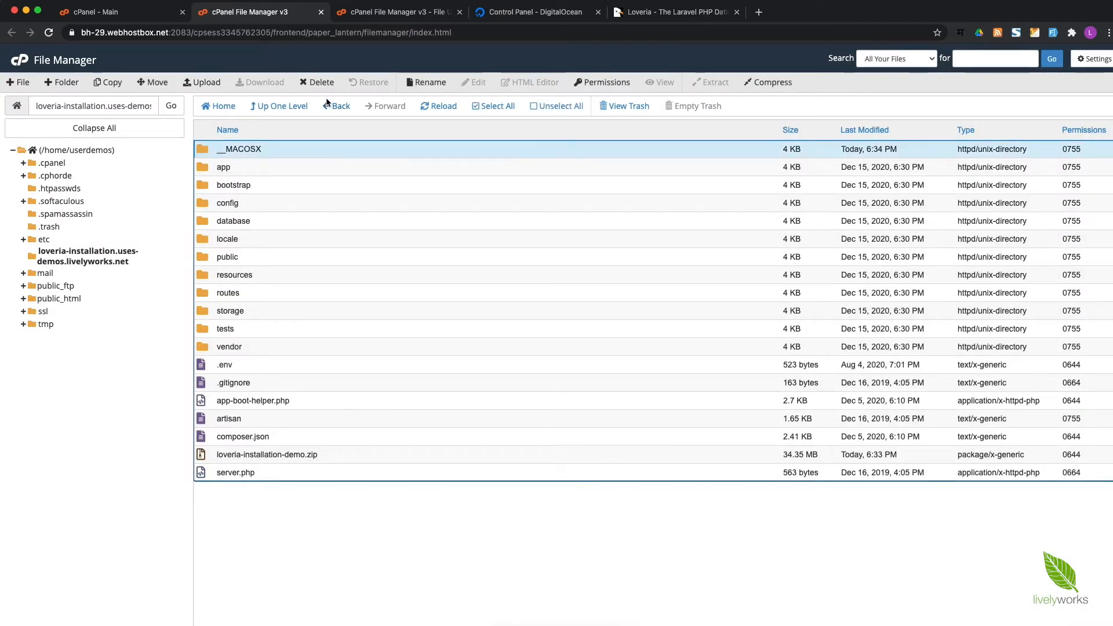
{"action": "left_click", "coordinate": [318, 83]}
{"action": "left_click", "coordinate": [524, 346]}
{"action": "left_click", "coordinate": [644, 373]}
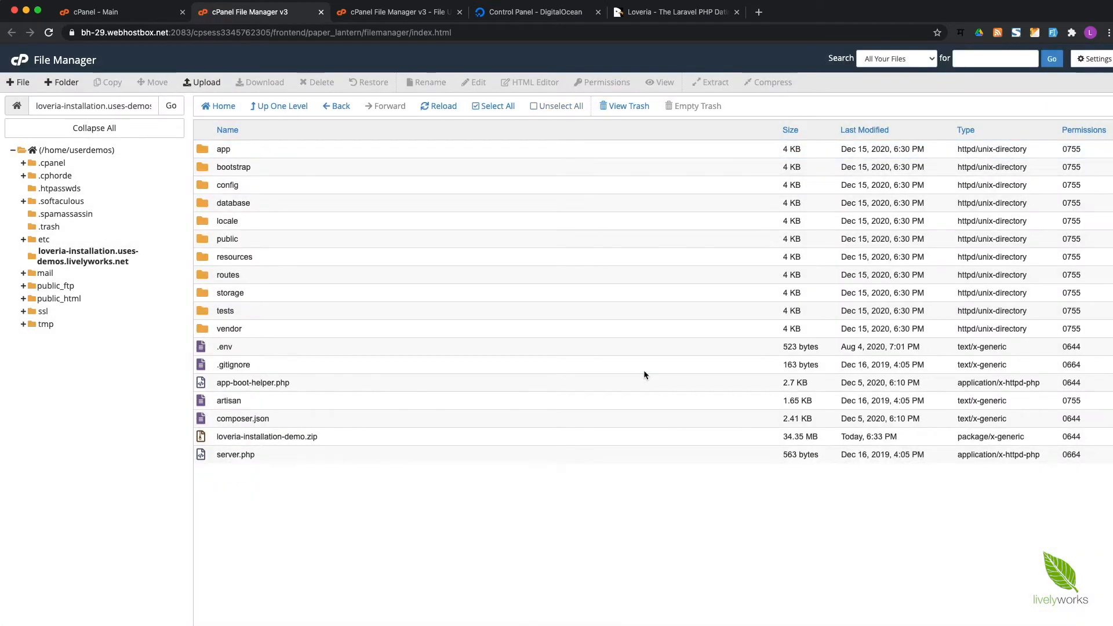
Step: Save the File Manager preferences with Show Hidden Files (dotfiles) enabled
{"action": "left_click", "coordinate": [210, 241]}
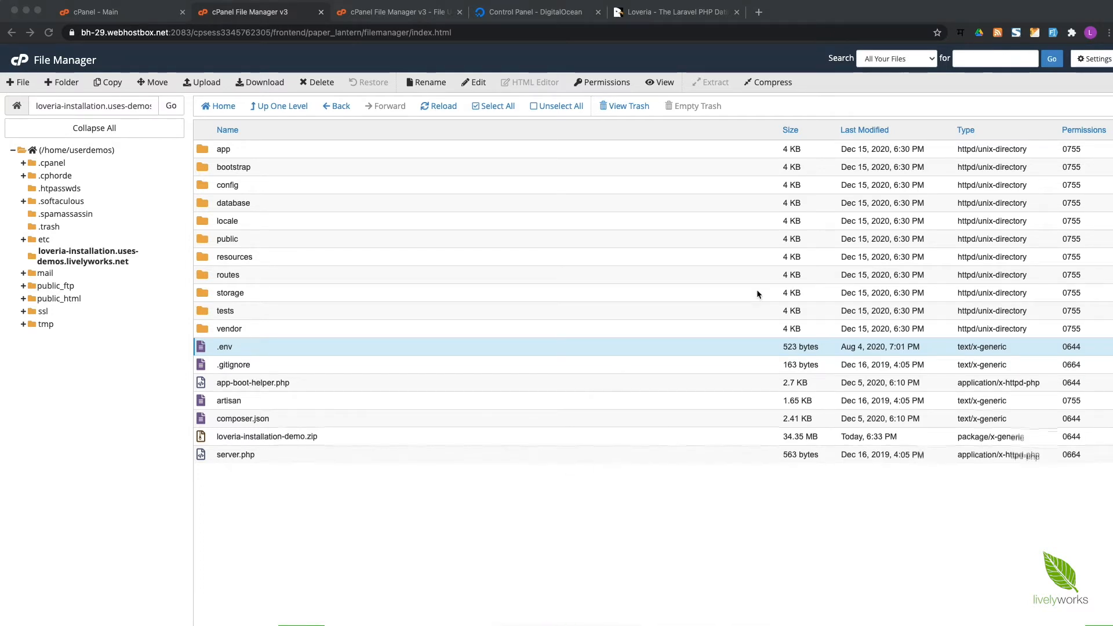
{"action": "left_click", "coordinate": [1089, 62]}
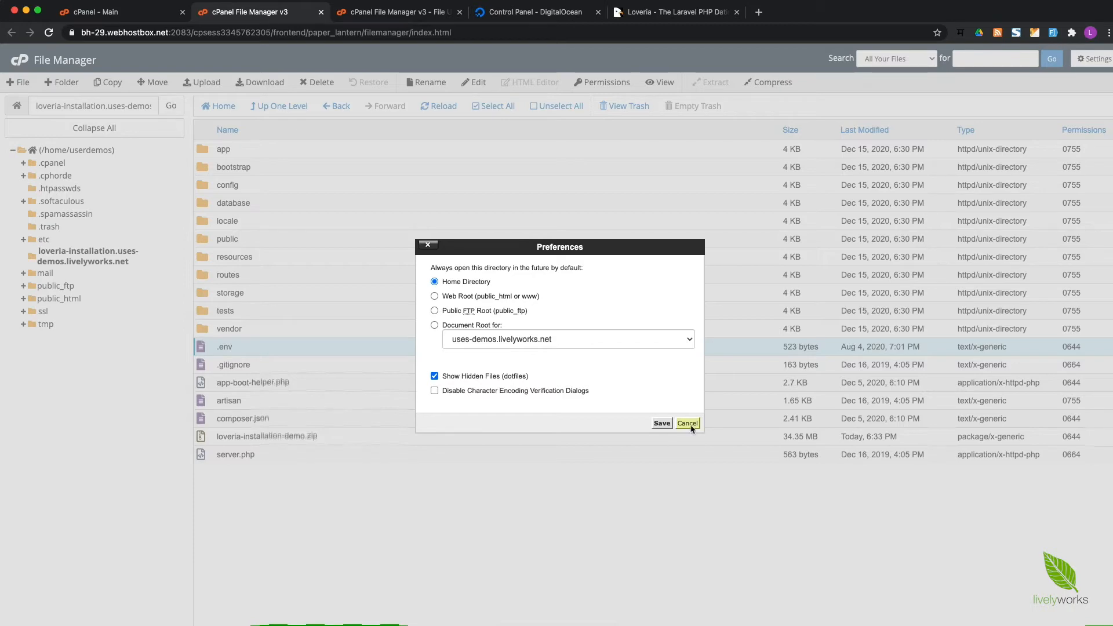
{"action": "left_click", "coordinate": [661, 423]}
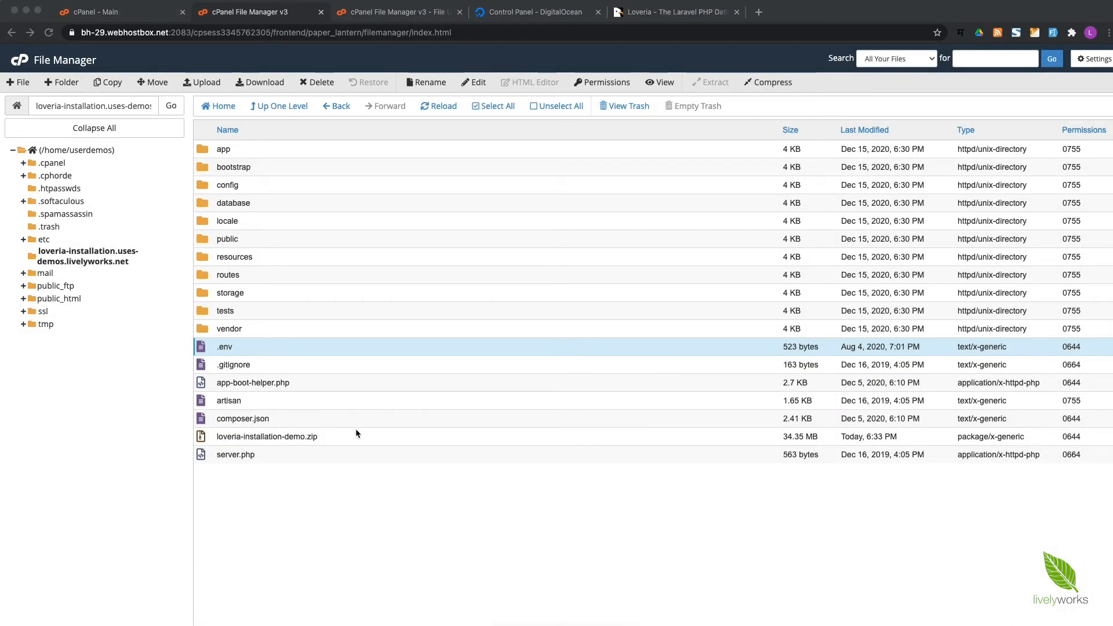
Step: Open the .env file in the utf-8 text editor and locate its database name, username and password lines
{"action": "left_click", "coordinate": [234, 349]}
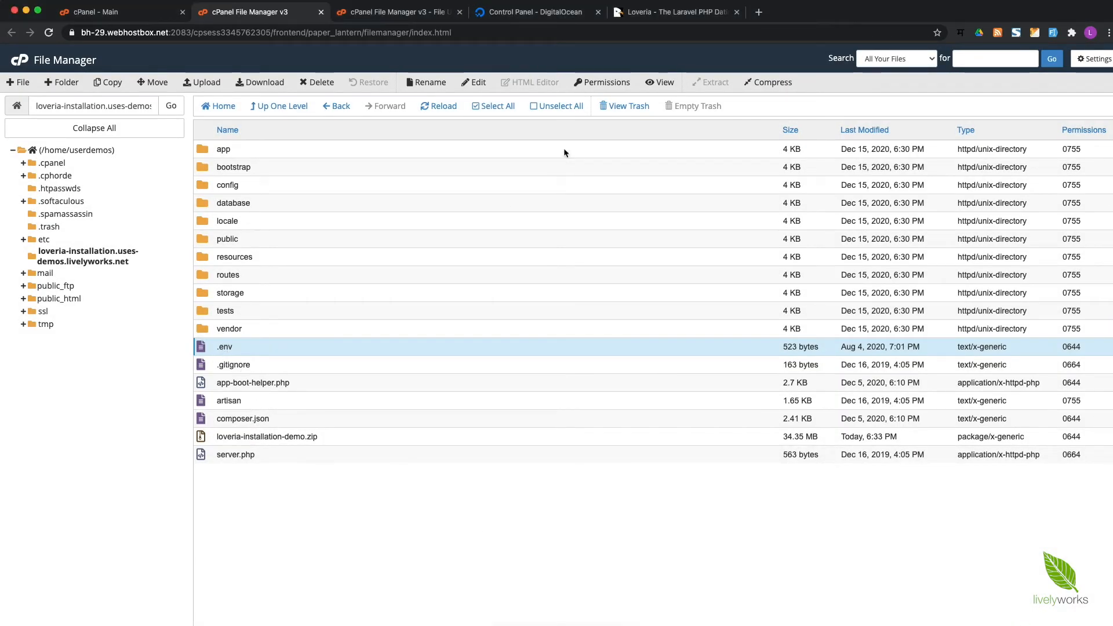
{"action": "left_click", "coordinate": [476, 85]}
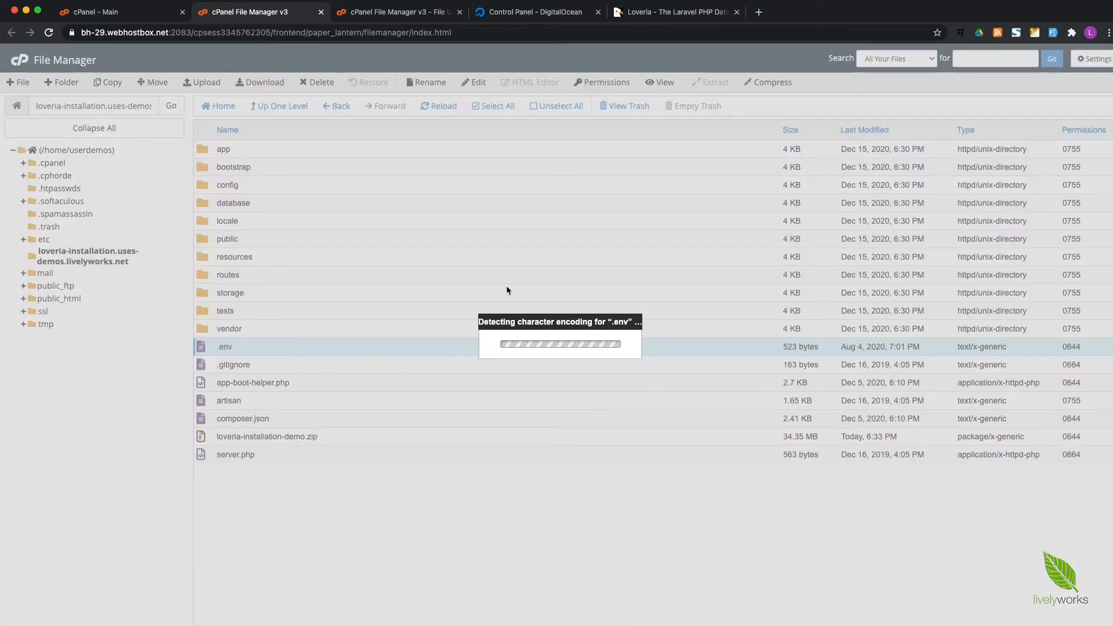
{"action": "left_click", "coordinate": [688, 424]}
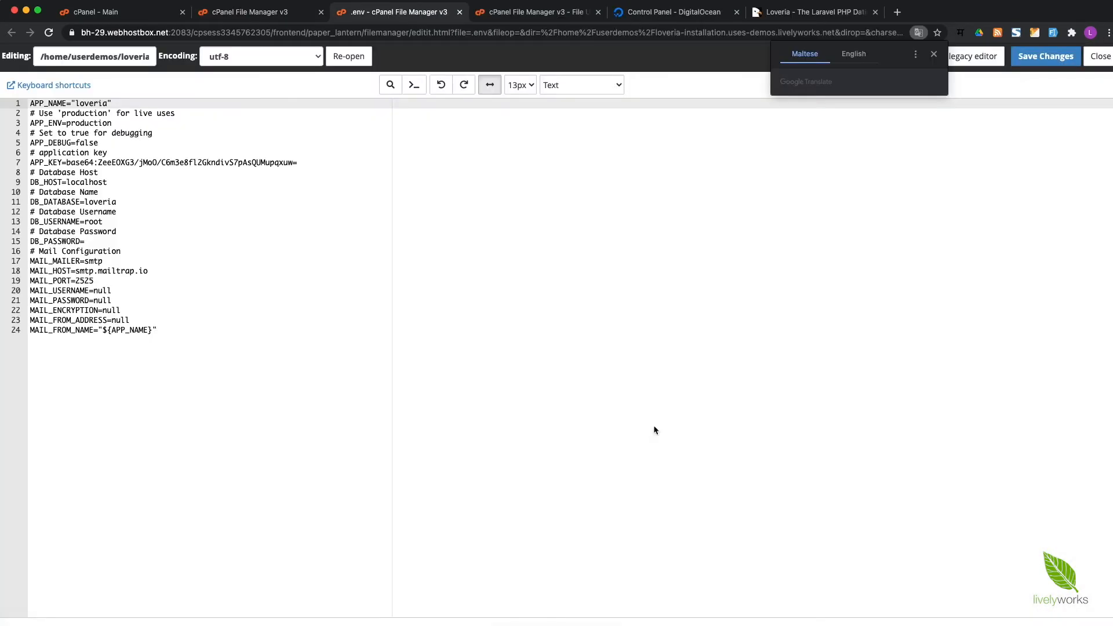
{"action": "left_click", "coordinate": [187, 291]}
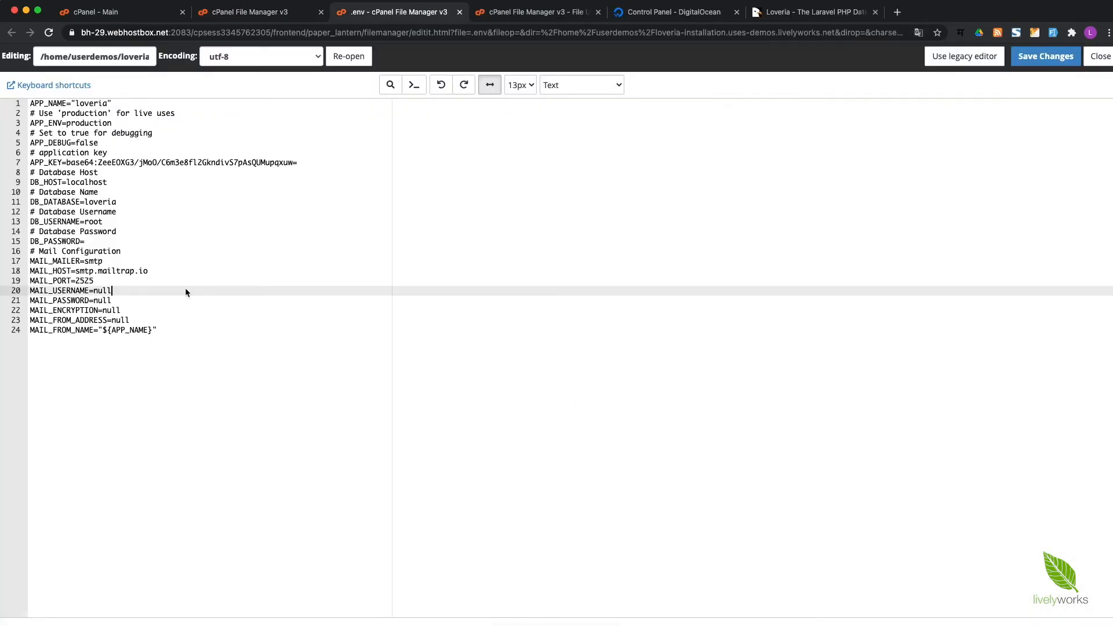
{"action": "left_click", "coordinate": [96, 203]}
{"action": "left_click", "coordinate": [81, 226]}
{"action": "left_click", "coordinate": [98, 242]}
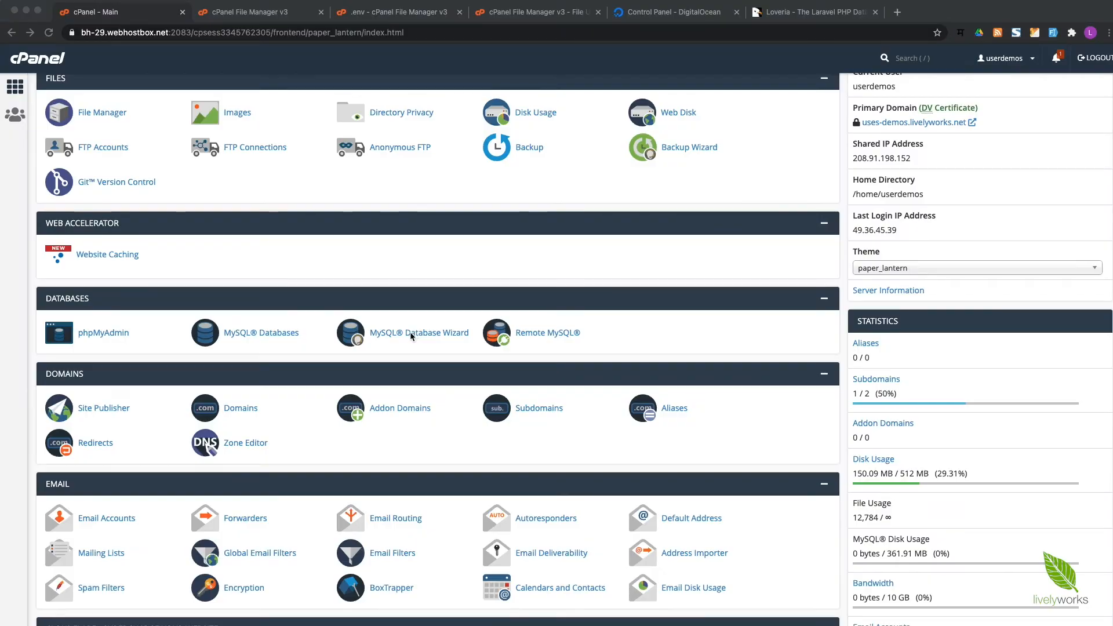
Step: Create a new MySQL database with the name loveria_installation after the account prefix
{"action": "left_click", "coordinate": [258, 335]}
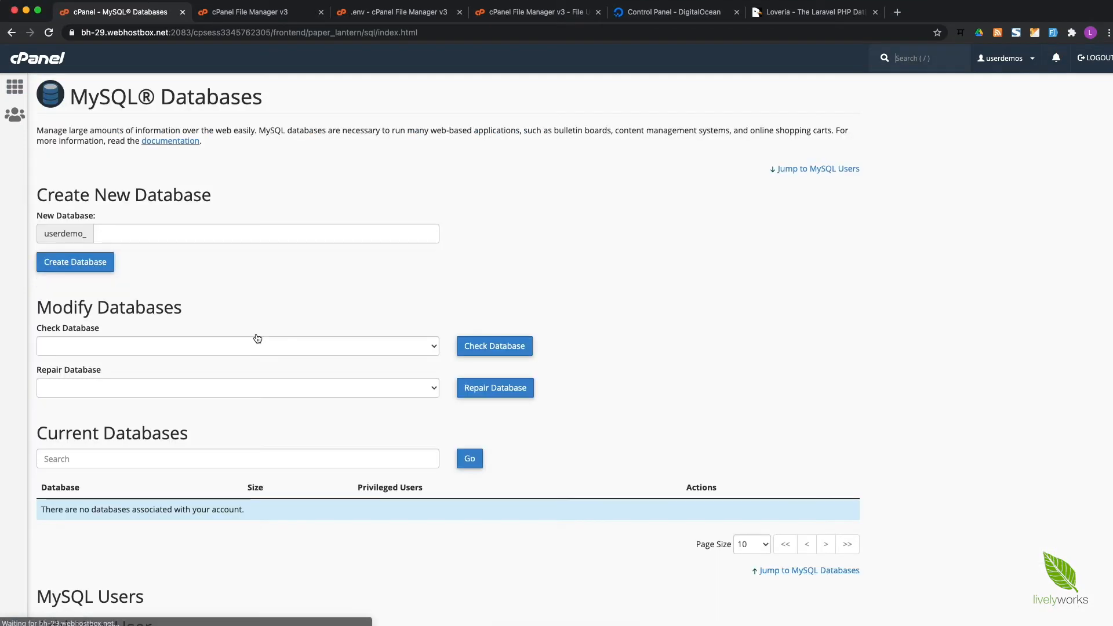
{"action": "left_click", "coordinate": [165, 235]}
{"action": "type", "text": "love"}
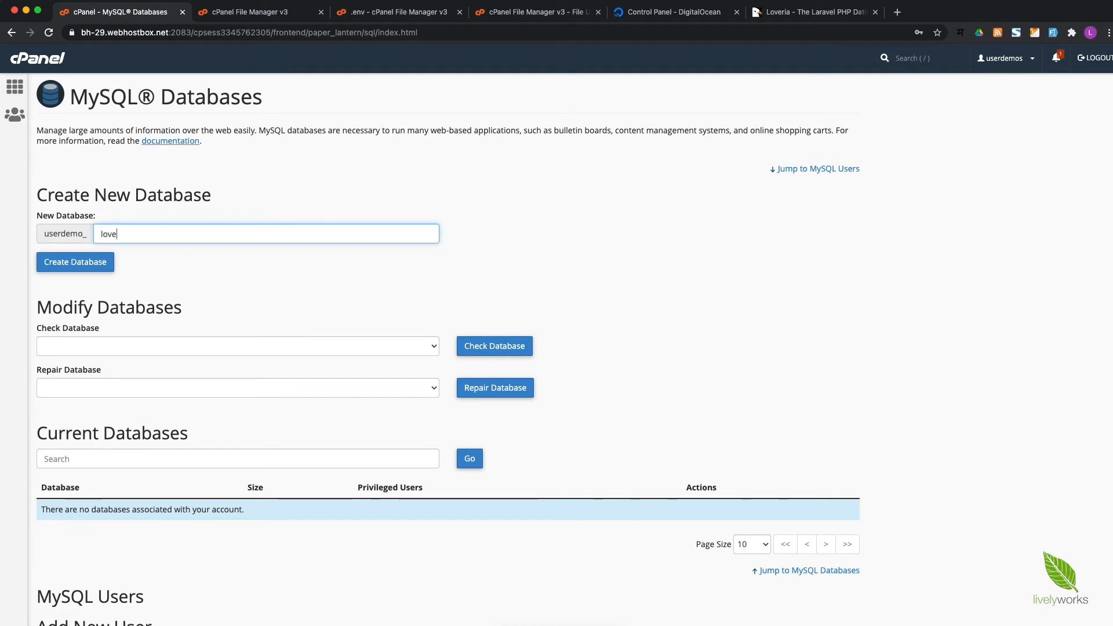
{"action": "type", "text": "ria-in"}
{"action": "key", "text": "BackSpace"}
{"action": "type", "text": "_installation"}
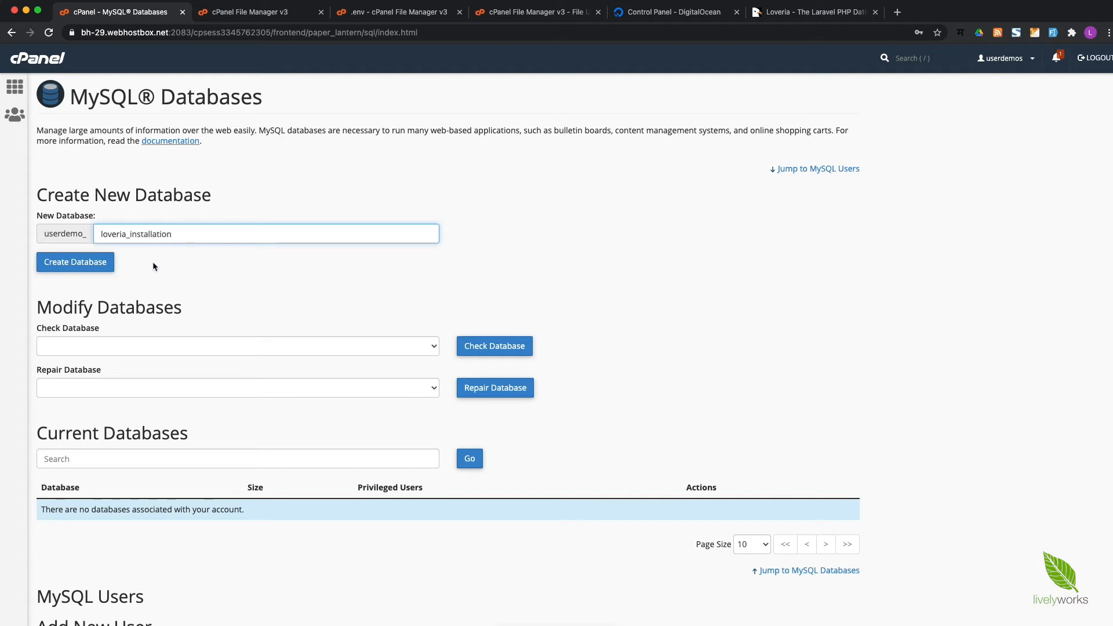
{"action": "left_click", "coordinate": [95, 261]}
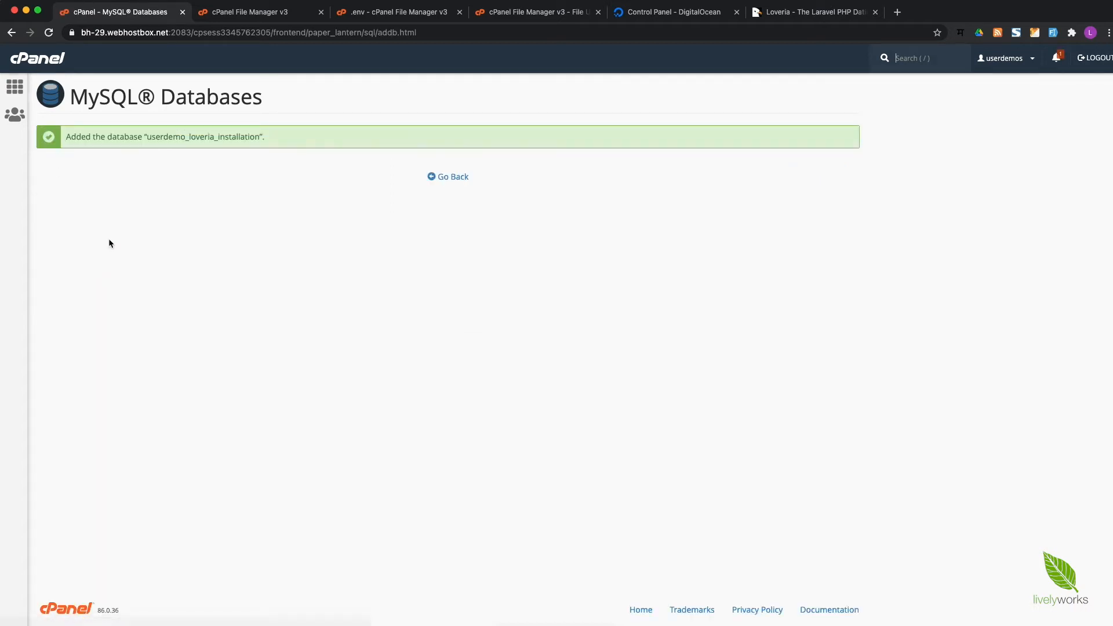
Step: Copy the new database's full name and set DB_DATABASE in the .env file to userdemo_loveria_installation
{"action": "double_click", "coordinate": [202, 142]}
{"action": "key", "text": "ctrl+c"}
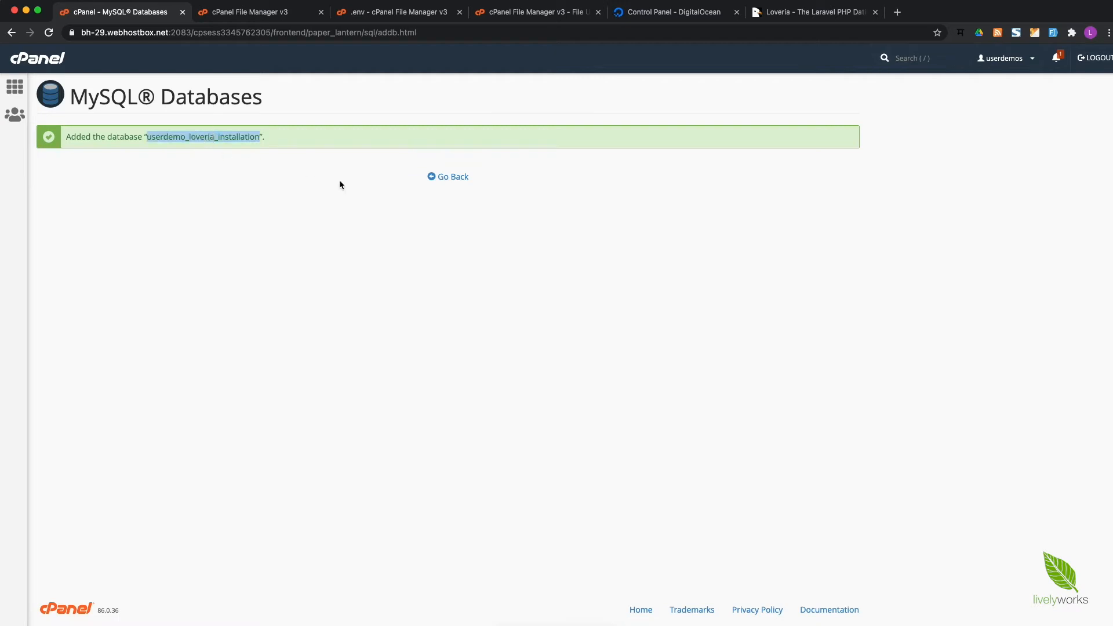
{"action": "left_click", "coordinate": [384, 21]}
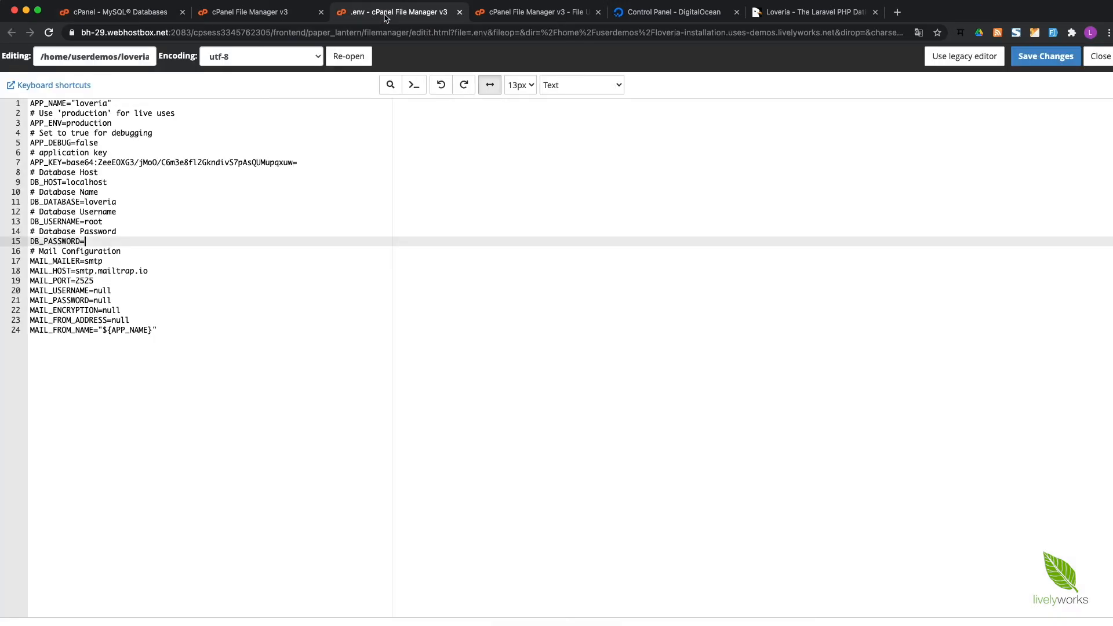
{"action": "double_click", "coordinate": [102, 202]}
{"action": "key", "text": "ctrl+v"}
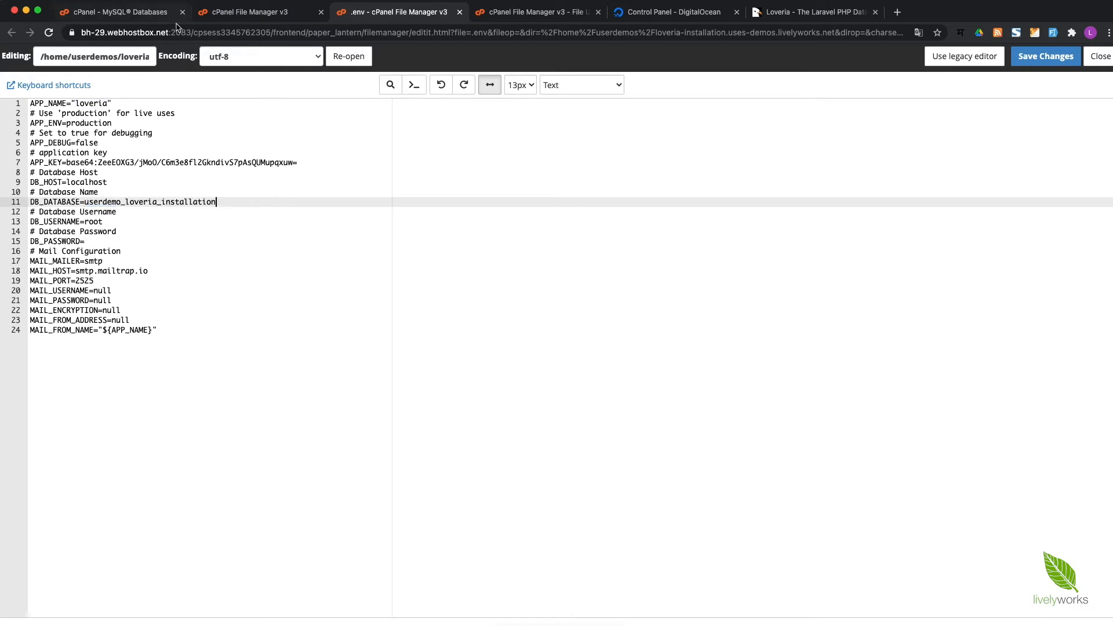
Step: Return to the MySQL Databases page and enter loveria as the username for a new MySQL user
{"action": "left_click", "coordinate": [150, 13]}
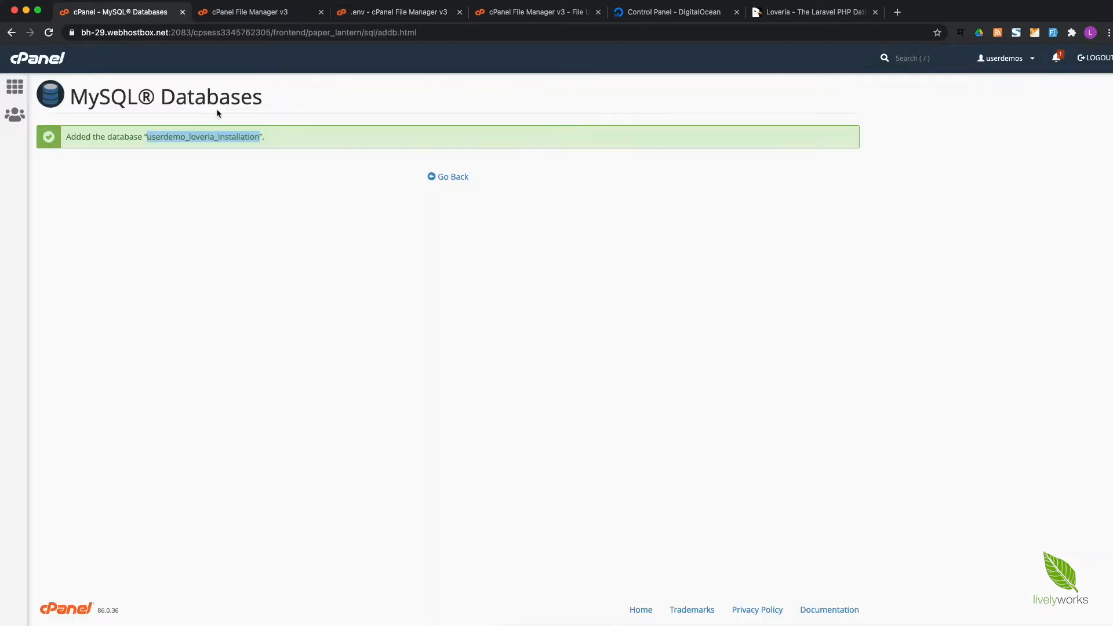
{"action": "left_click", "coordinate": [448, 178]}
{"action": "scroll", "coordinate": [357, 332], "scroll_direction": "down", "scroll_amount": 3}
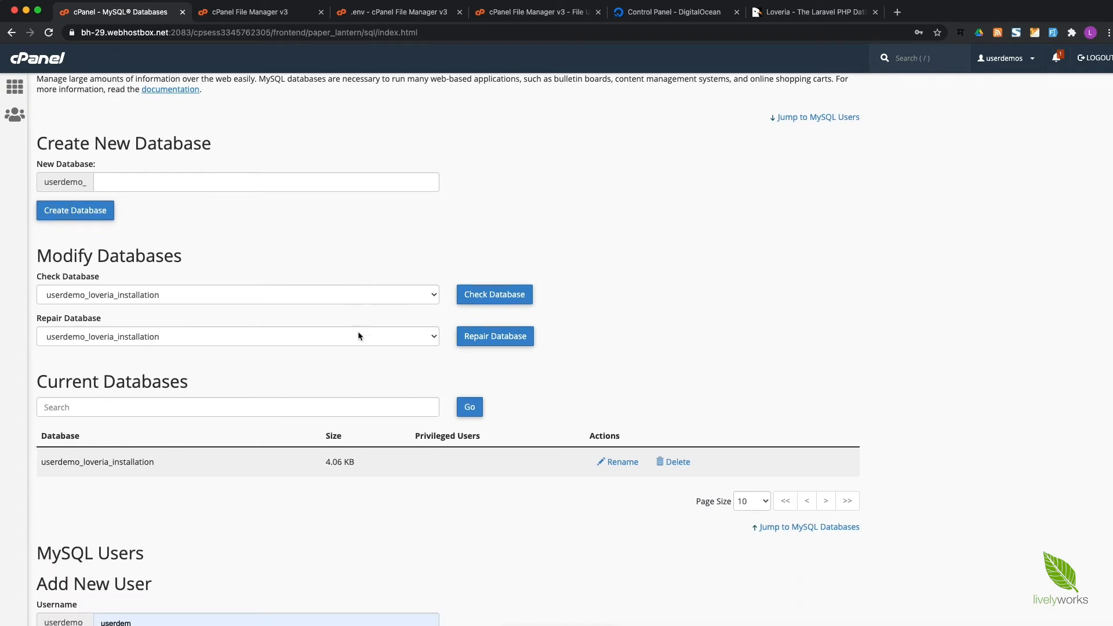
{"action": "scroll", "coordinate": [357, 331], "scroll_direction": "down", "scroll_amount": 5}
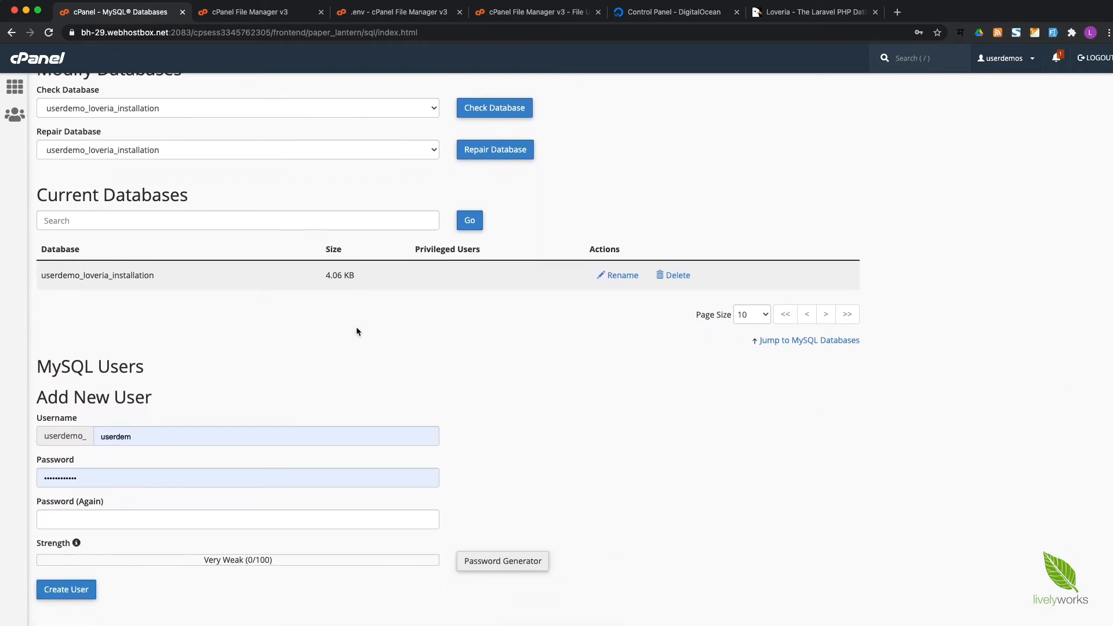
{"action": "left_click", "coordinate": [243, 320]}
{"action": "key", "text": "super+a"}
{"action": "type", "text": "love"}
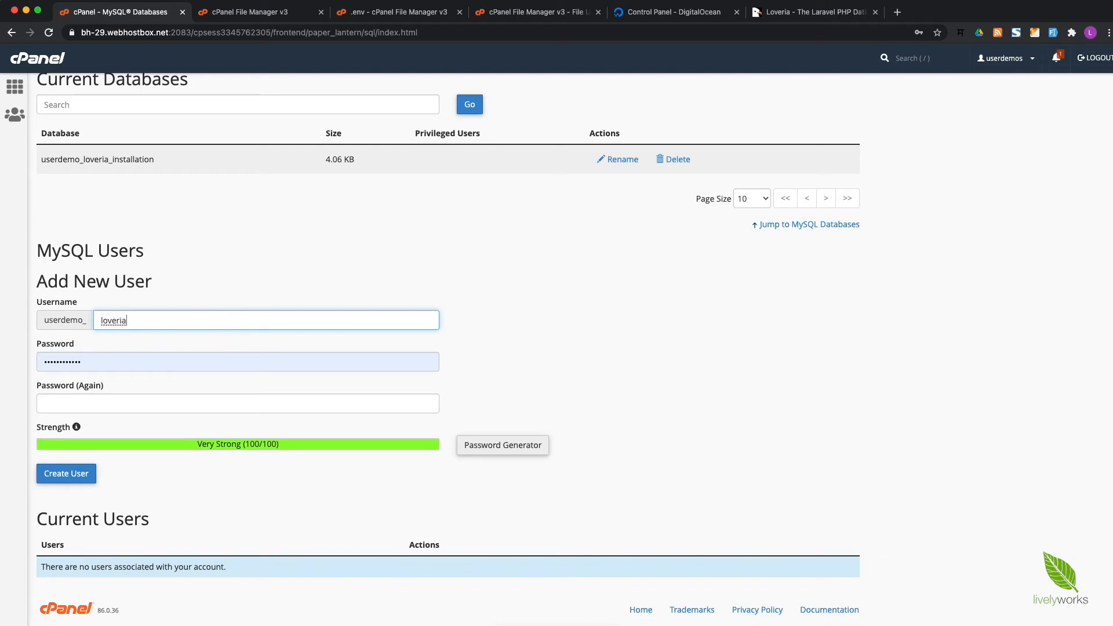
Step: Create the MySQL user loveria with a newly generated password, copying that password for reuse
{"action": "left_click", "coordinate": [239, 359]}
{"action": "left_click", "coordinate": [503, 445]}
{"action": "left_click", "coordinate": [492, 323]}
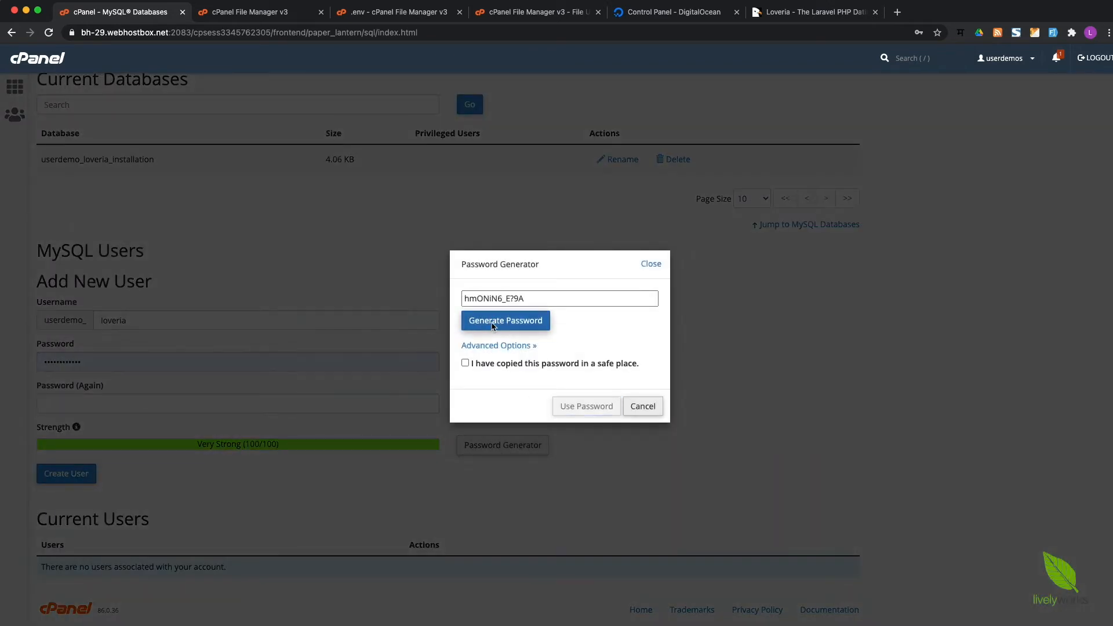
{"action": "left_click", "coordinate": [498, 326]}
{"action": "left_click", "coordinate": [498, 326]}
{"action": "left_click", "coordinate": [494, 363]}
{"action": "left_click_drag", "start_coordinate": [464, 298], "coordinate": [525, 300]}
{"action": "key", "text": "super+c"}
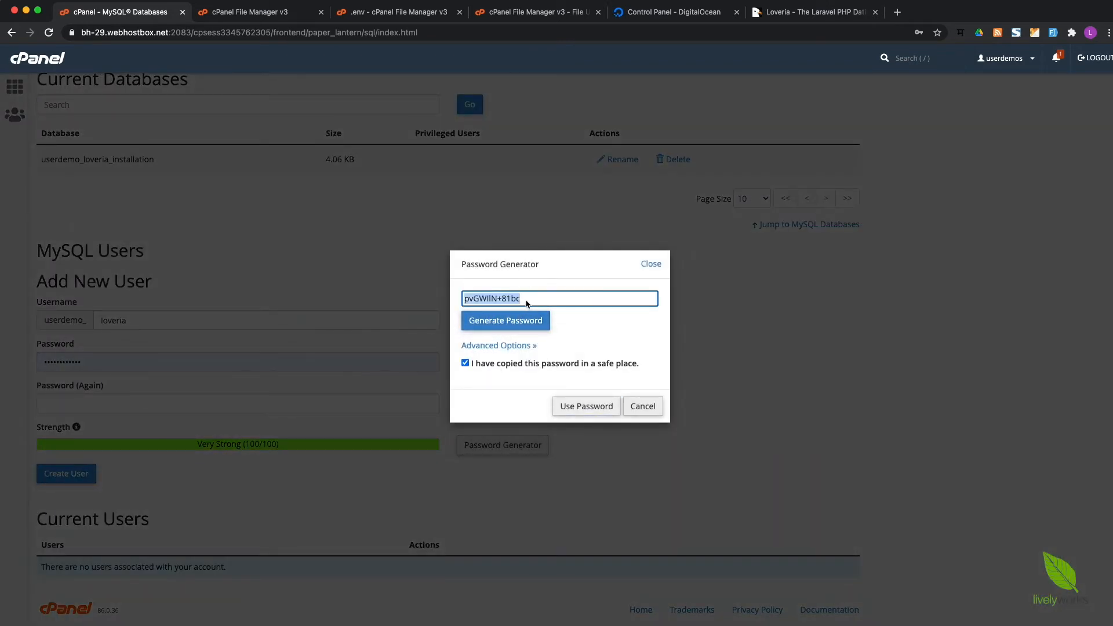
{"action": "left_click", "coordinate": [591, 407]}
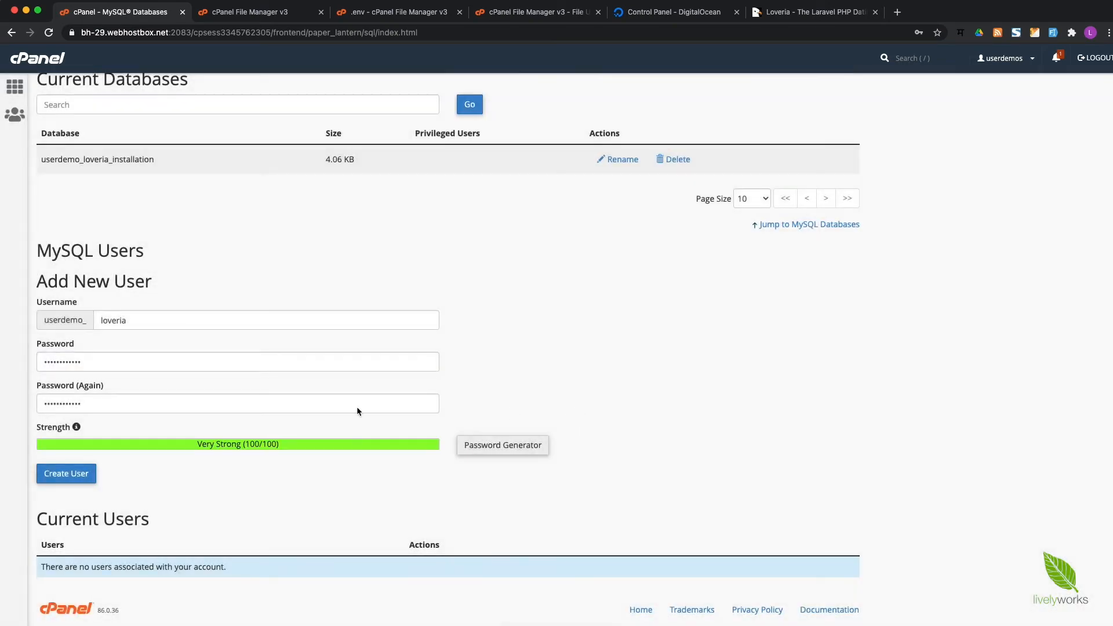
{"action": "left_click", "coordinate": [80, 479]}
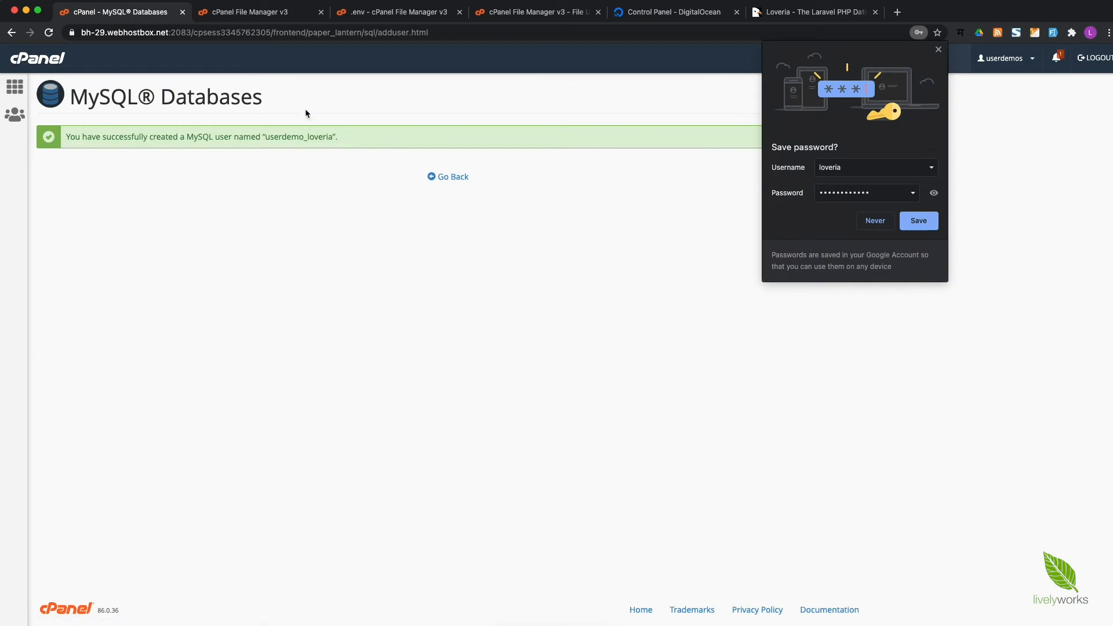
Step: Paste the generated database password in double quotes as the DB_PASSWORD value in the .env file
{"action": "left_click", "coordinate": [413, 17]}
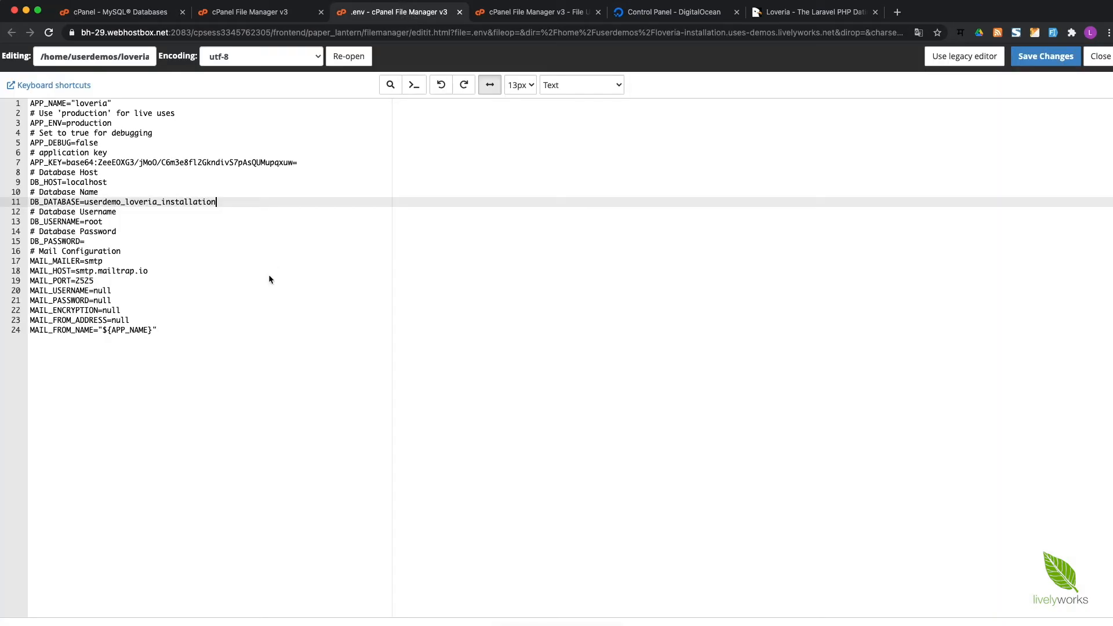
{"action": "left_click", "coordinate": [87, 242]}
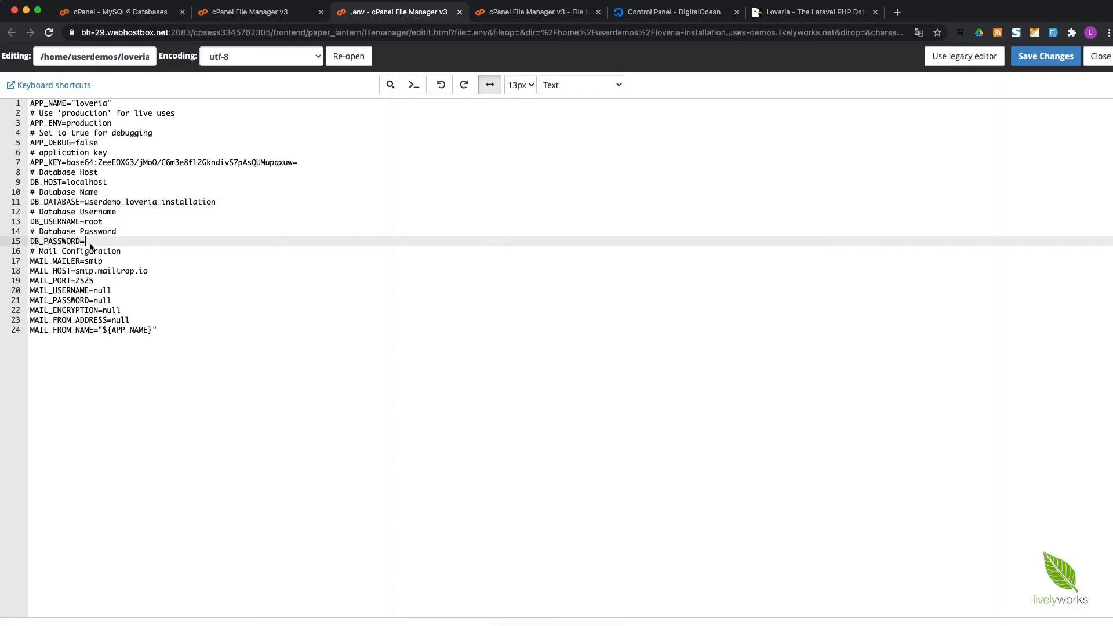
{"action": "key", "text": "super+v"}
Step: Copy the new MySQL user's full name, set DB_USERNAME to "userdemo_loveria" in the .env file and save the file
{"action": "left_click", "coordinate": [146, 18]}
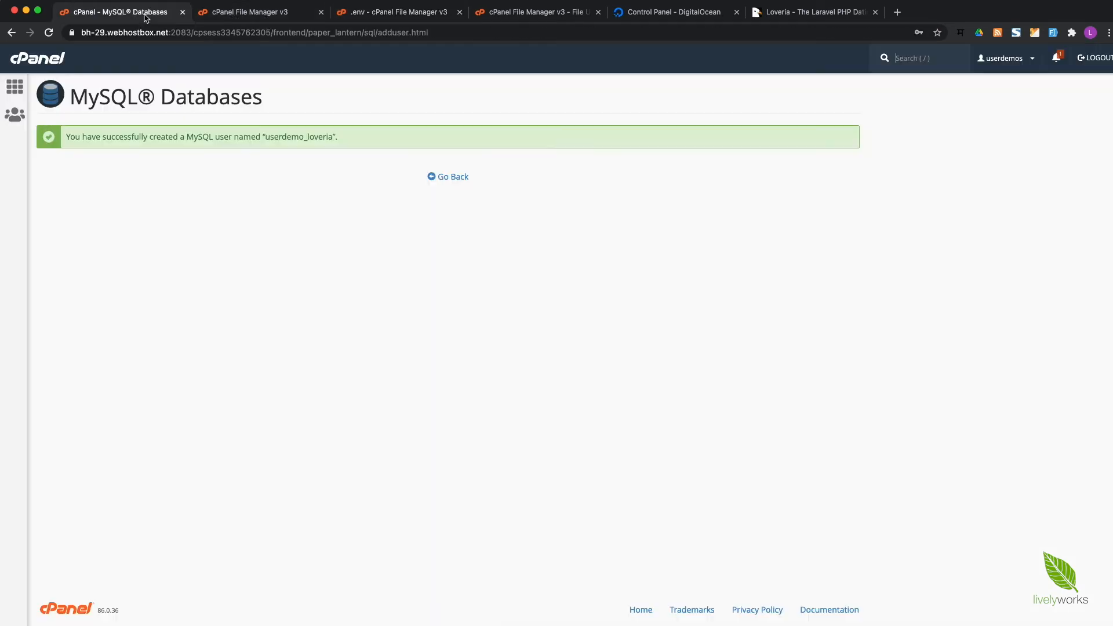
{"action": "double_click", "coordinate": [296, 138]}
{"action": "key", "text": "super+c"}
{"action": "left_click", "coordinate": [404, 12]}
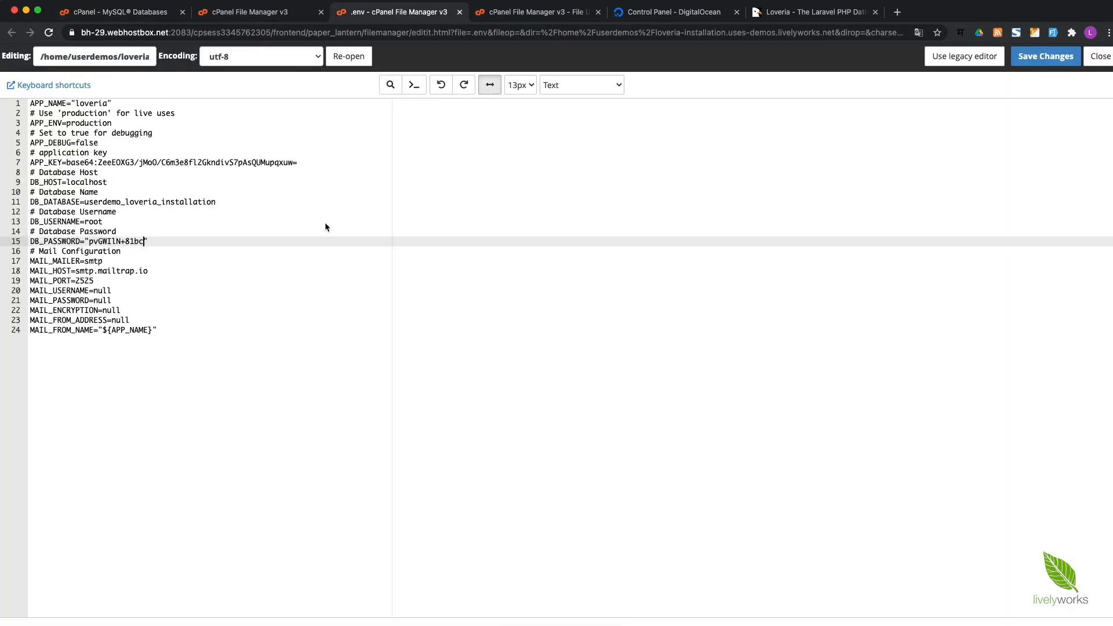
{"action": "double_click", "coordinate": [95, 223]}
{"action": "type", "text": "\""}
{"action": "key", "text": "super+v"}
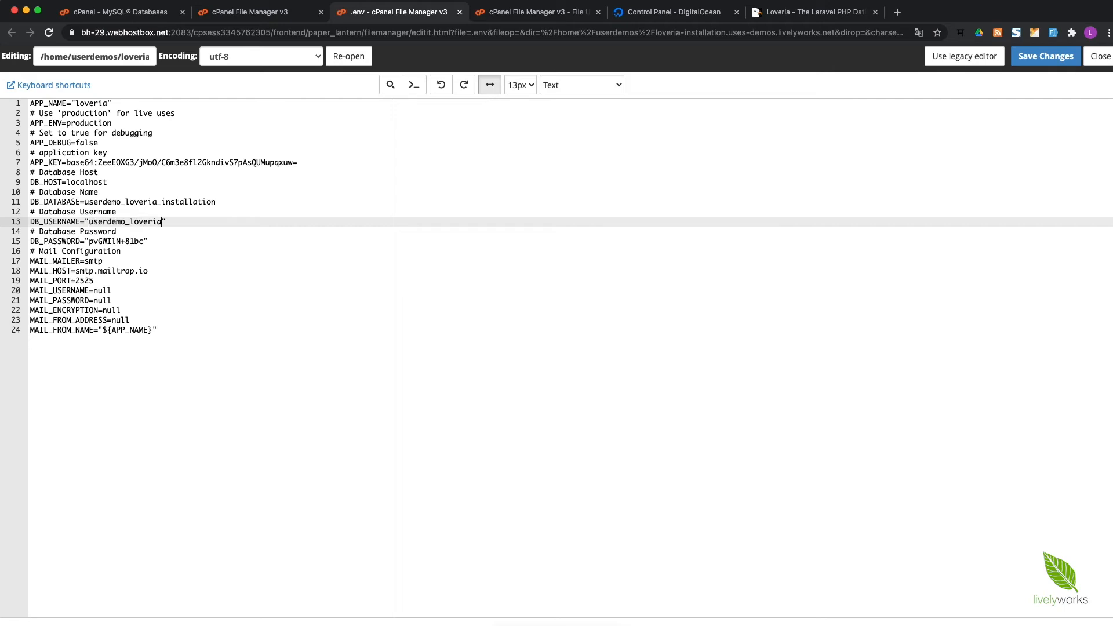
{"action": "left_click", "coordinate": [1043, 56]}
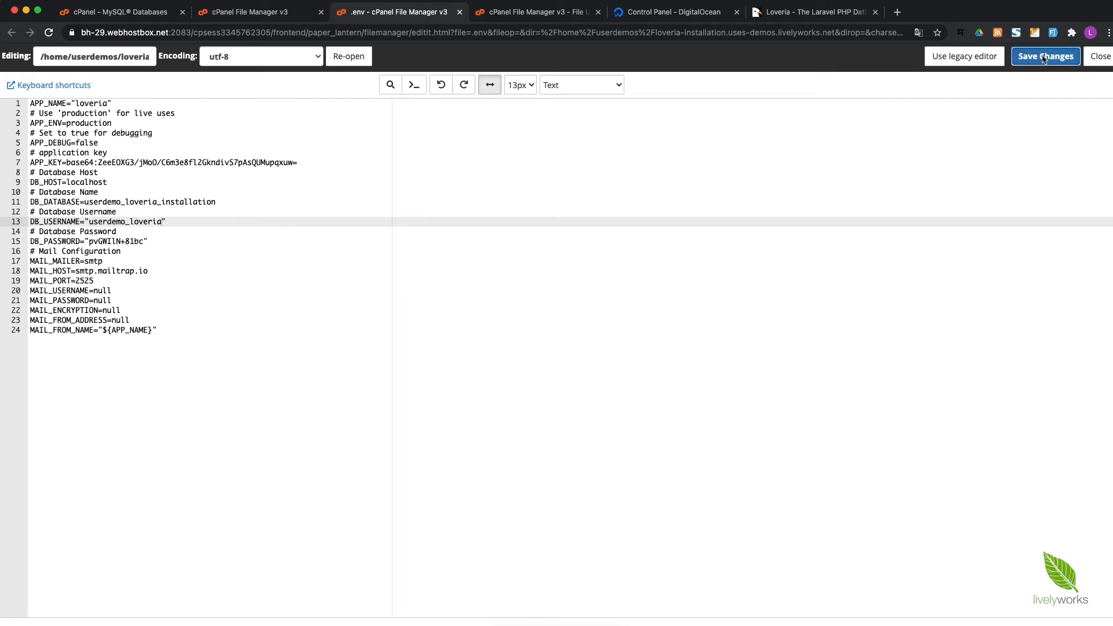
Step: Back on the MySQL Databases page, add the user userdemo_loveria to the database userdemo_loveria_installation
{"action": "key", "text": "super+1"}
{"action": "scroll", "coordinate": [303, 430], "scroll_direction": "down", "scroll_amount": 2}
{"action": "scroll", "coordinate": [304, 429], "scroll_direction": "down", "scroll_amount": 8}
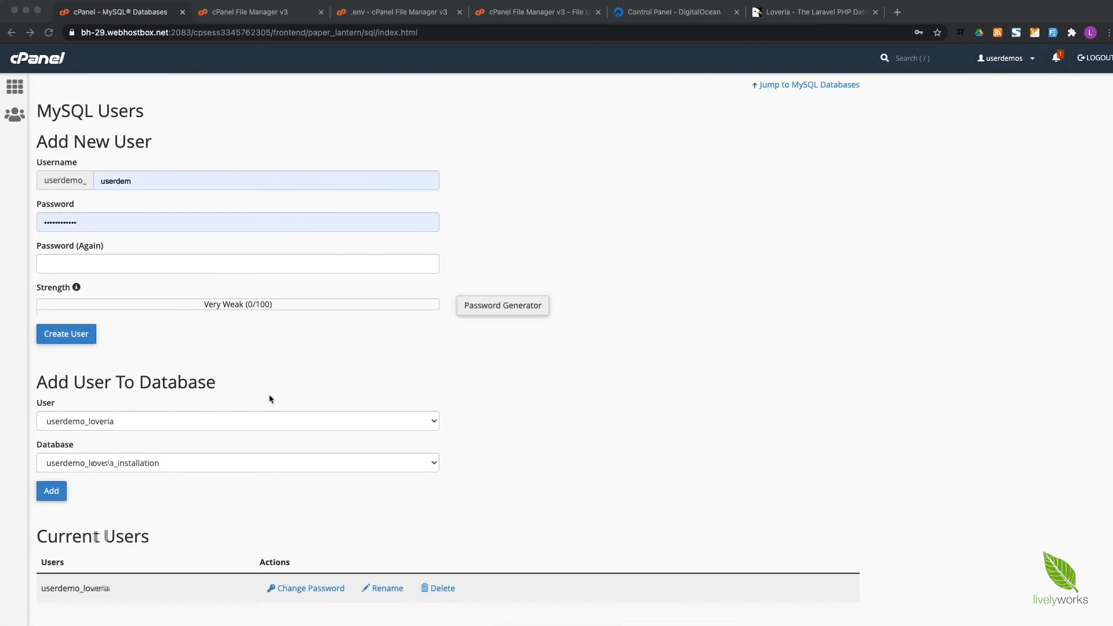
{"action": "scroll", "coordinate": [270, 399], "scroll_direction": "down", "scroll_amount": 1}
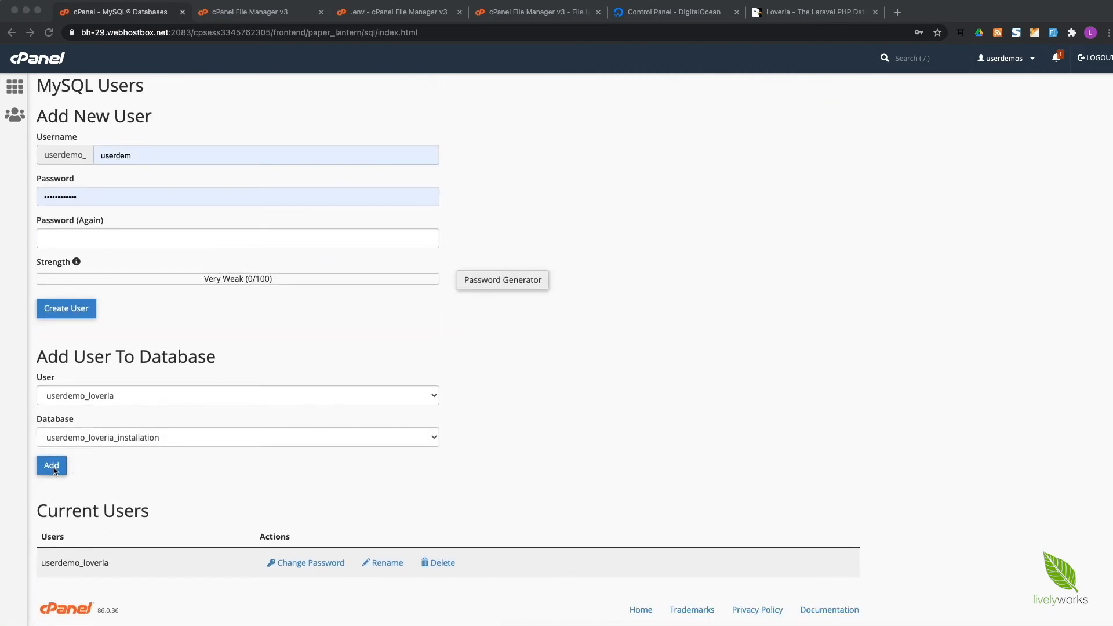
{"action": "left_click", "coordinate": [131, 398]}
{"action": "left_click", "coordinate": [132, 396]}
{"action": "left_click", "coordinate": [133, 459]}
{"action": "left_click", "coordinate": [138, 440]}
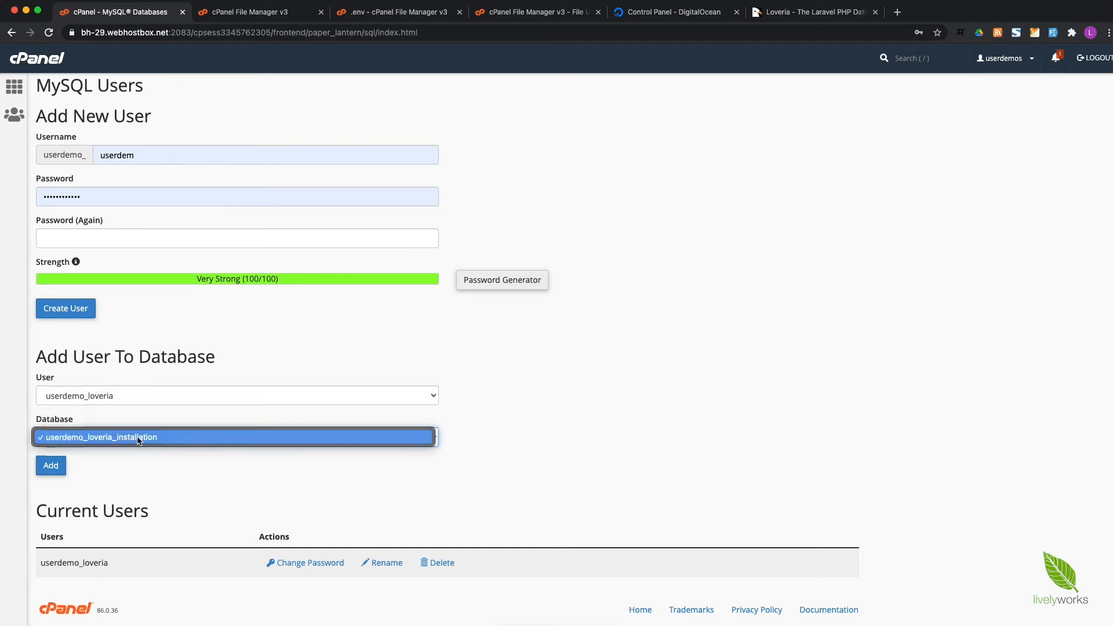
{"action": "left_click", "coordinate": [138, 439]}
{"action": "left_click", "coordinate": [51, 467]}
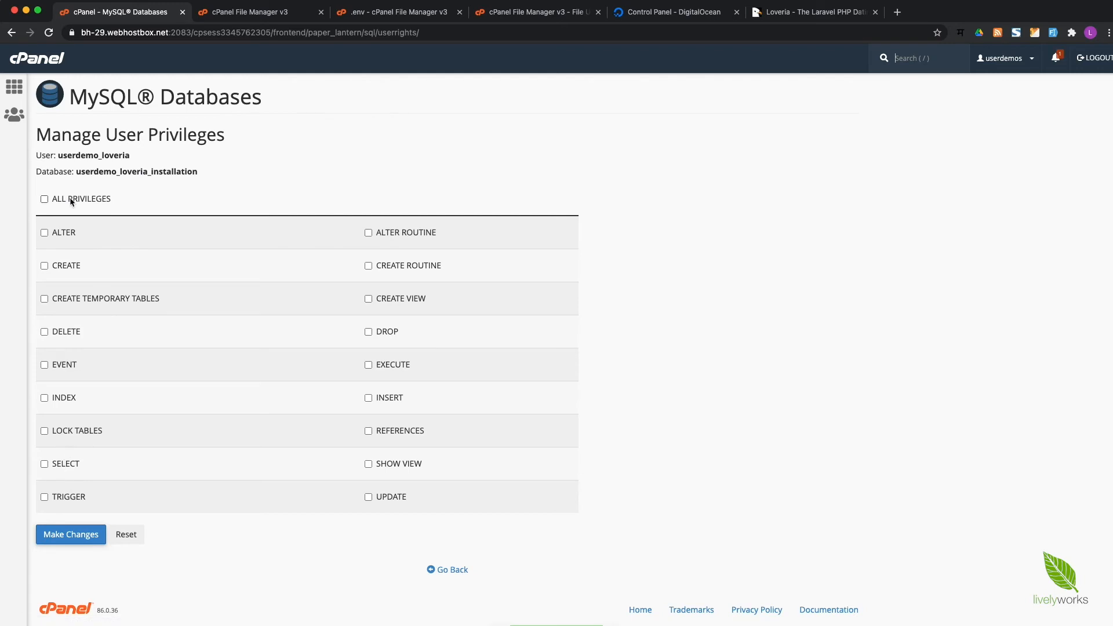
Step: Grant userdemo_loveria ALL PRIVILEGES on the database, save the change and leave the privileges page
{"action": "left_click", "coordinate": [72, 200]}
{"action": "left_click", "coordinate": [70, 533]}
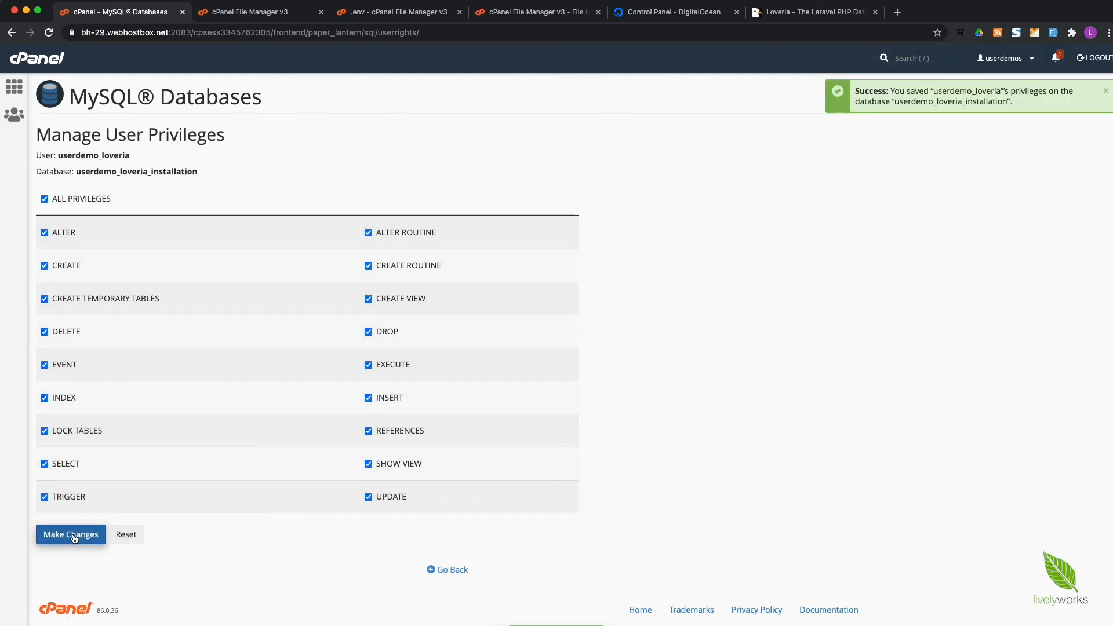
{"action": "left_click", "coordinate": [456, 571]}
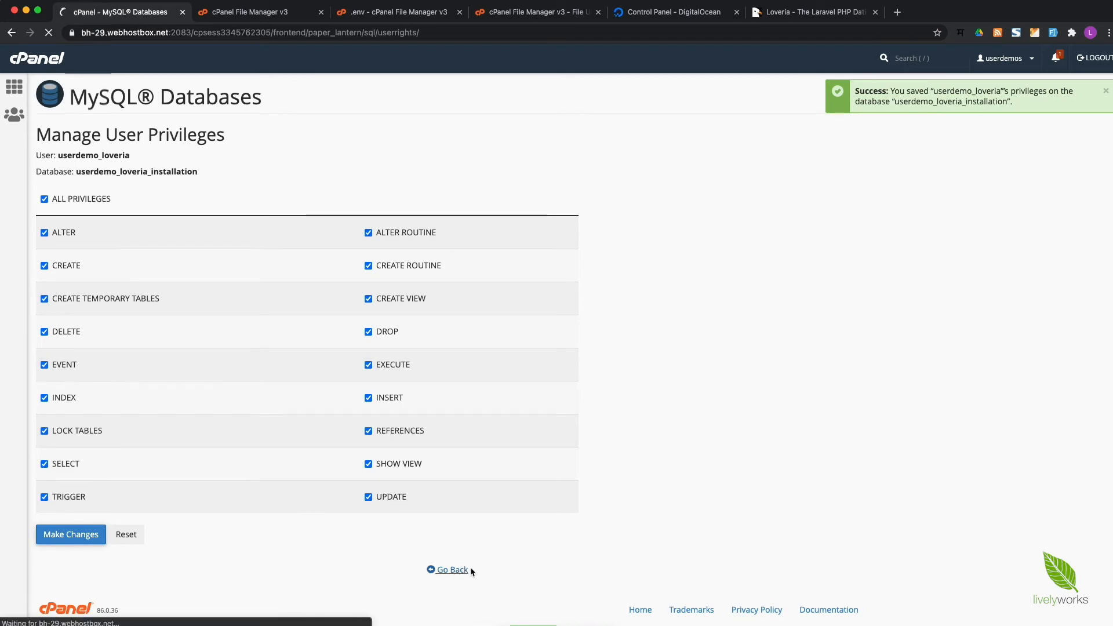
Step: Open phpMyAdmin from the cPanel home page and bring up the SQL query editor for userdemo_loveria_installation
{"action": "left_click", "coordinate": [14, 87]}
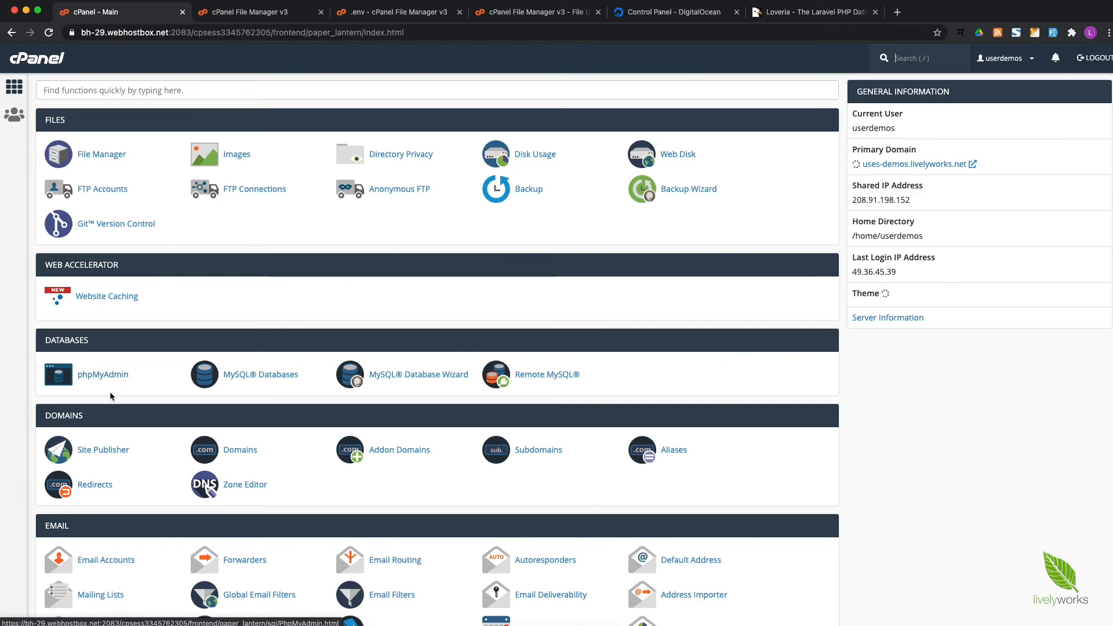
{"action": "left_click", "coordinate": [104, 378]}
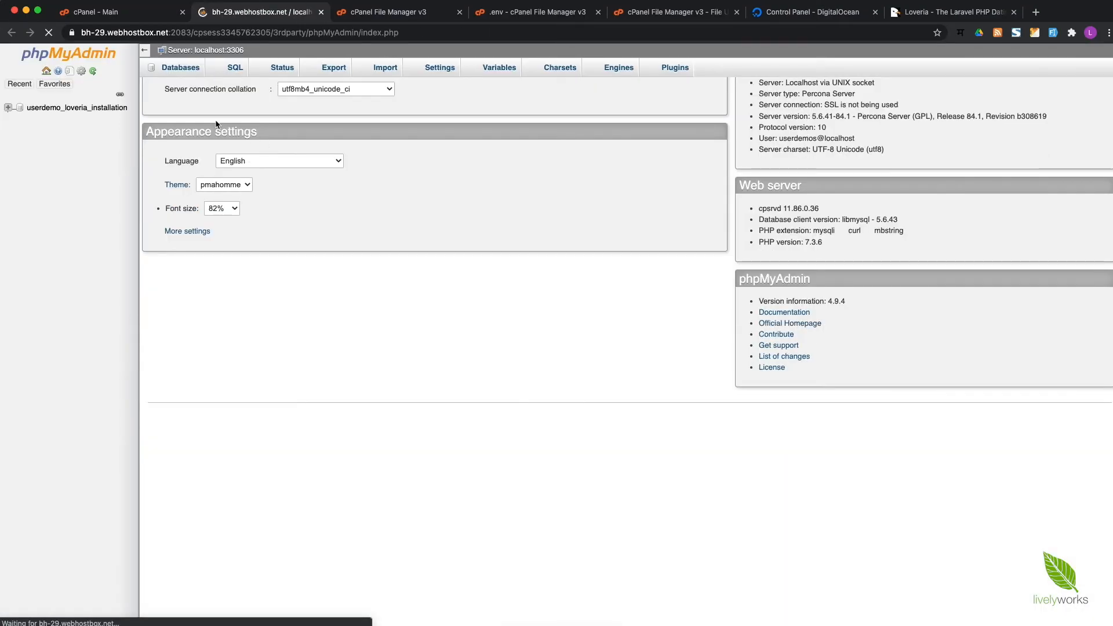
{"action": "left_click", "coordinate": [58, 108]}
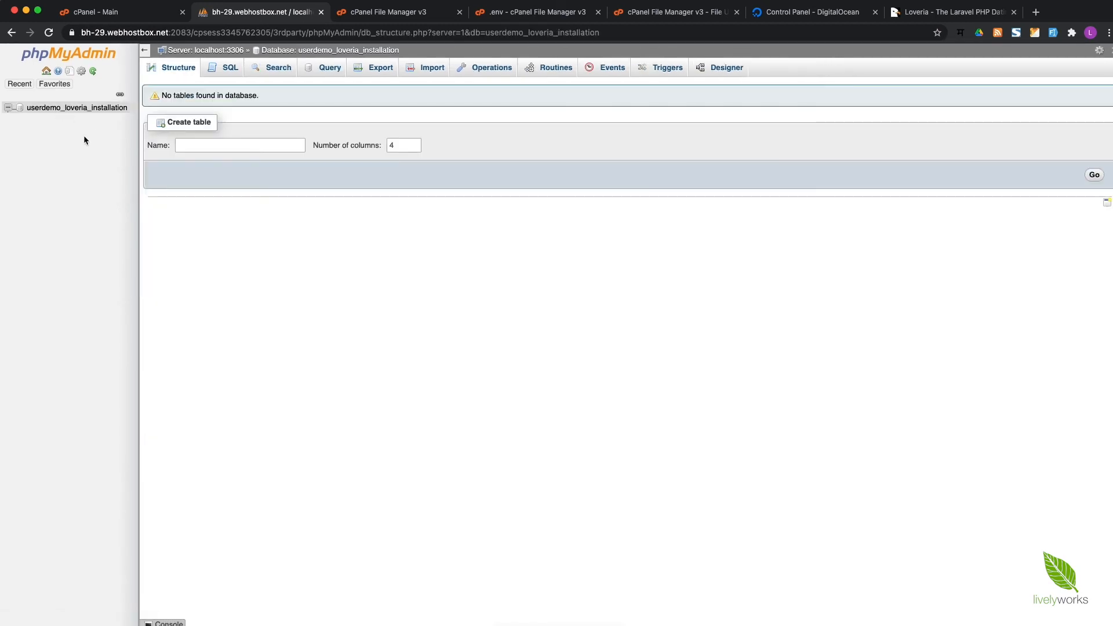
{"action": "left_click", "coordinate": [226, 68]}
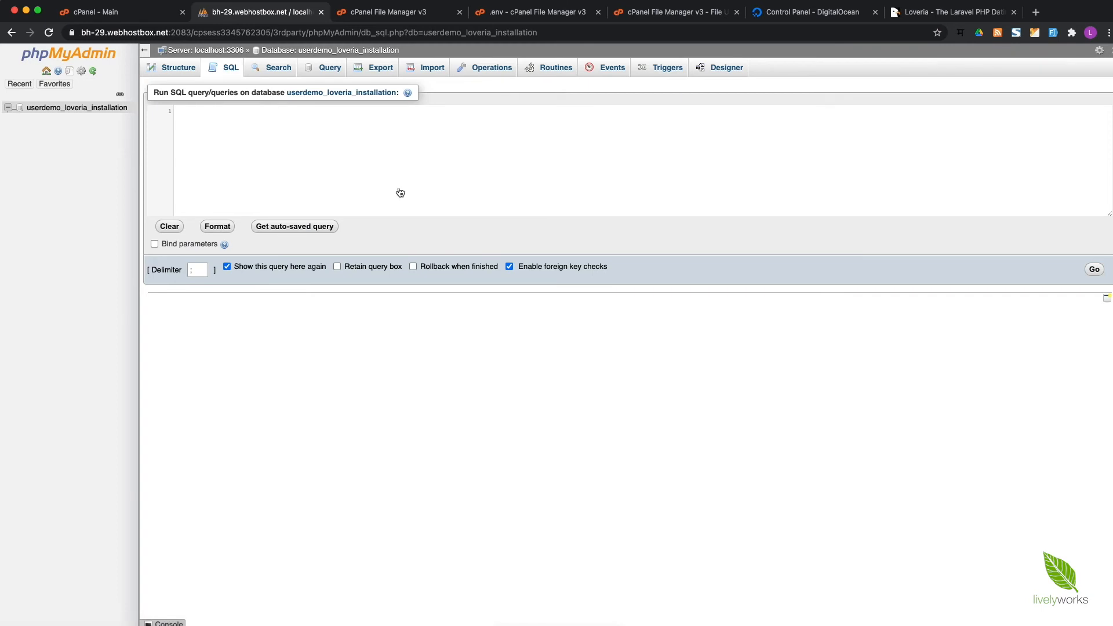
Step: Switch to Finder, open data-schema.sql from the script's parent folder in the code editor and copy its entire contents
{"action": "key", "text": "super+Tab"}
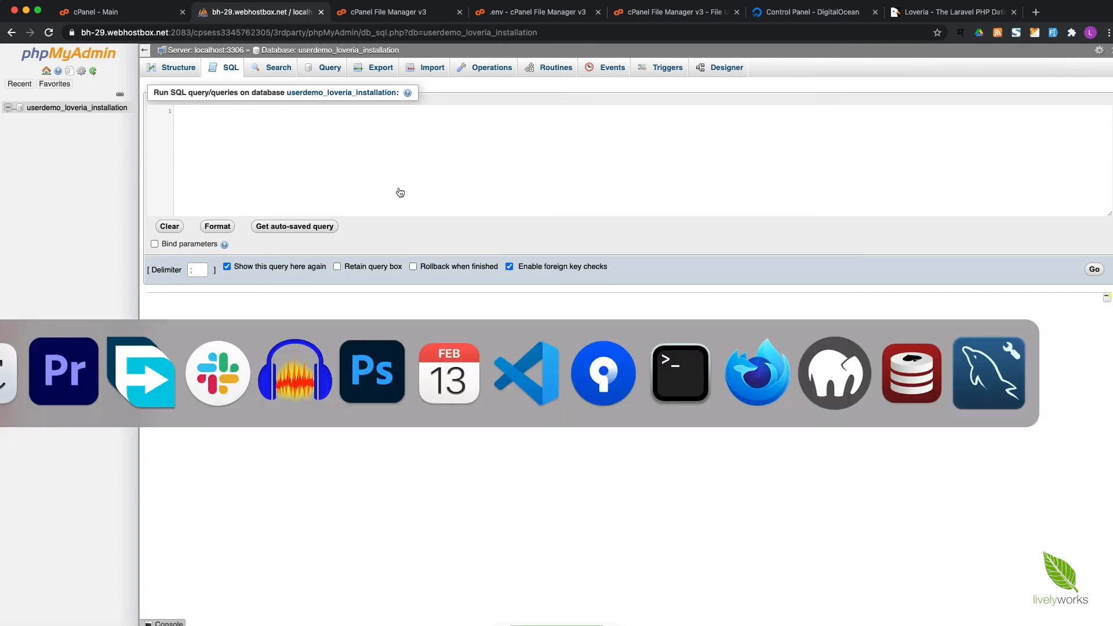
{"action": "key", "text": "super+Tab"}
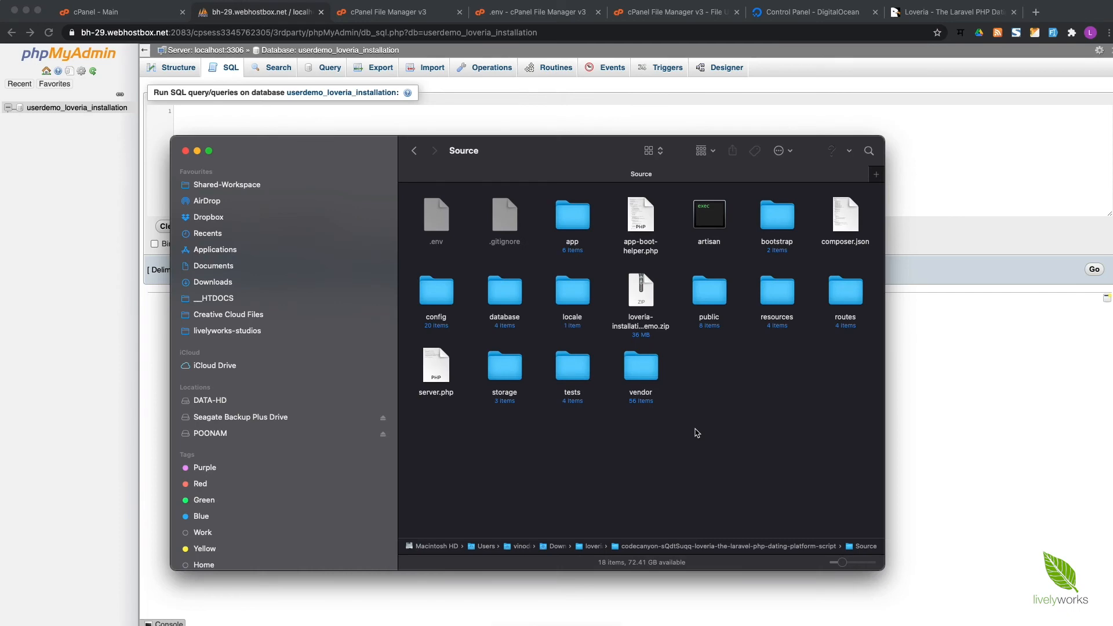
{"action": "key", "text": "super+Up"}
{"action": "double_click", "coordinate": [578, 227]}
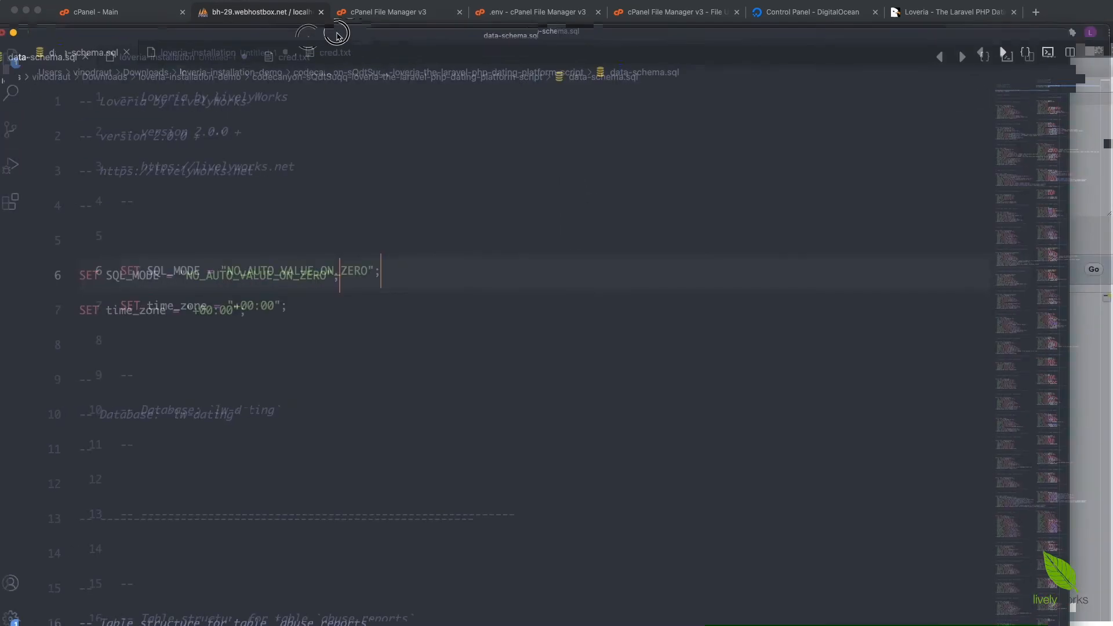
{"action": "left_click", "coordinate": [302, 276]}
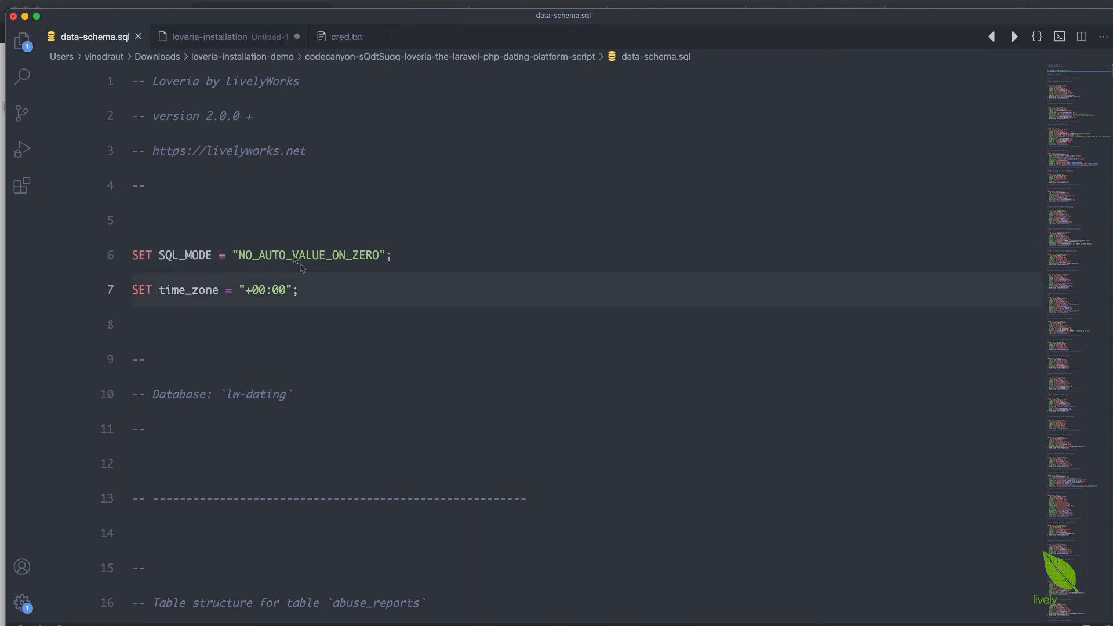
{"action": "key", "text": "super+a"}
{"action": "right_click", "coordinate": [255, 165]}
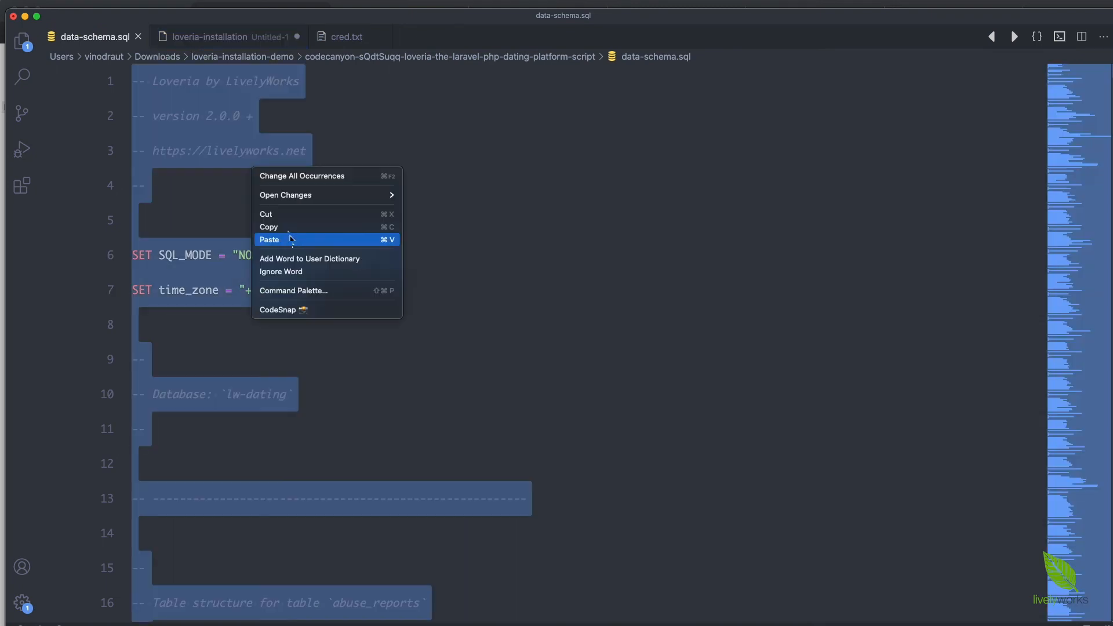
{"action": "left_click", "coordinate": [294, 230]}
Step: Return to phpMyAdmin, paste the copied schema into the query box and run it on userdemo_loveria_installation
{"action": "key", "text": "super+Tab"}
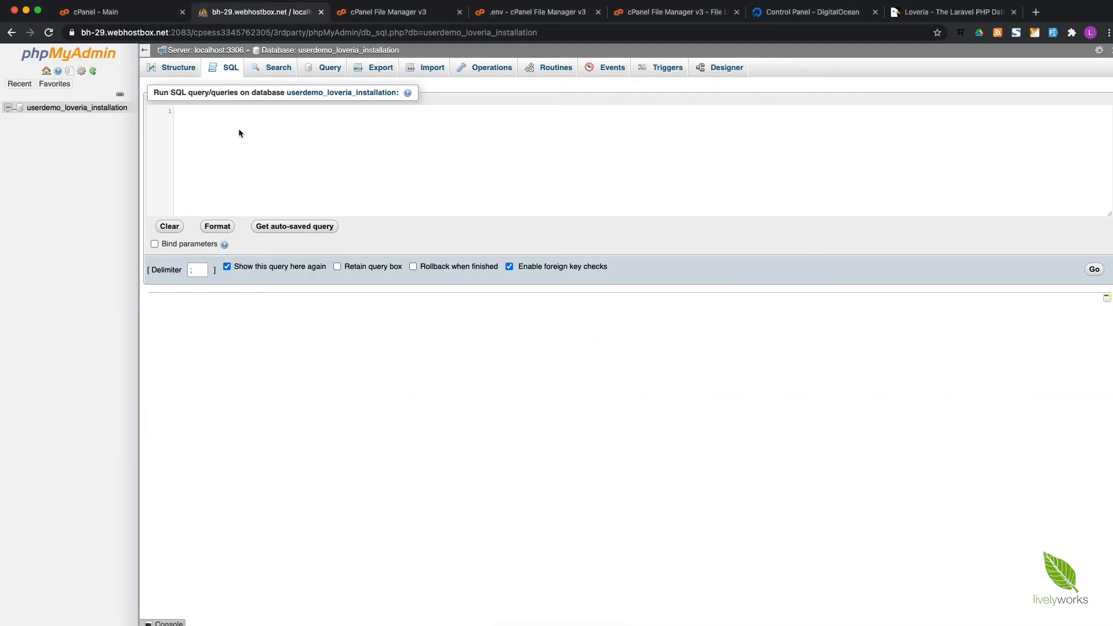
{"action": "right_click", "coordinate": [240, 132]}
{"action": "left_click", "coordinate": [259, 213]}
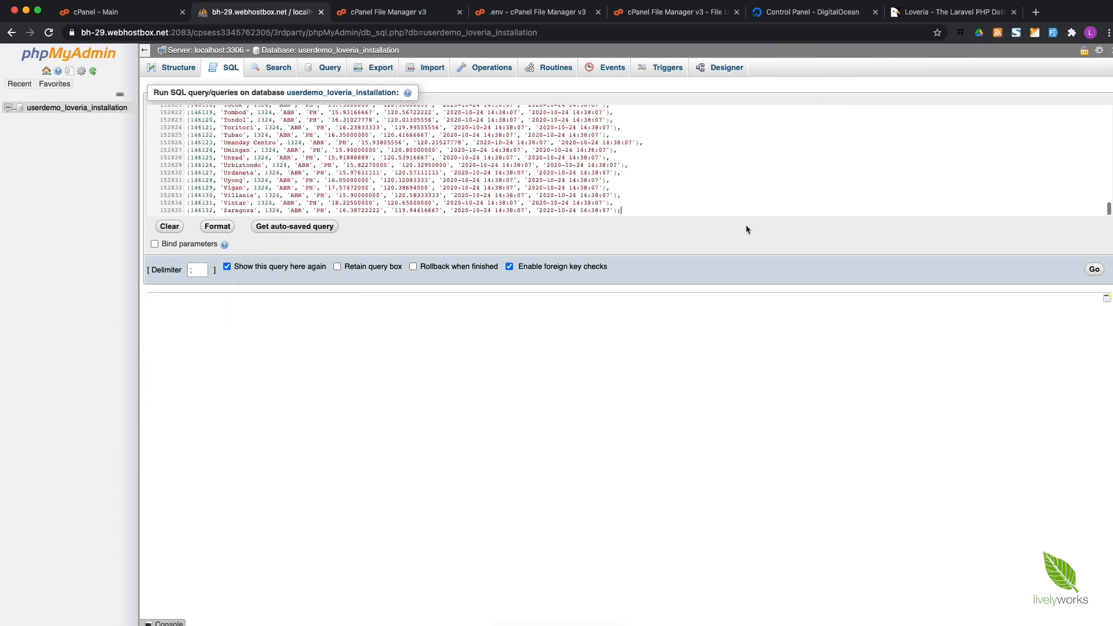
{"action": "key", "text": "ctrl+Return"}
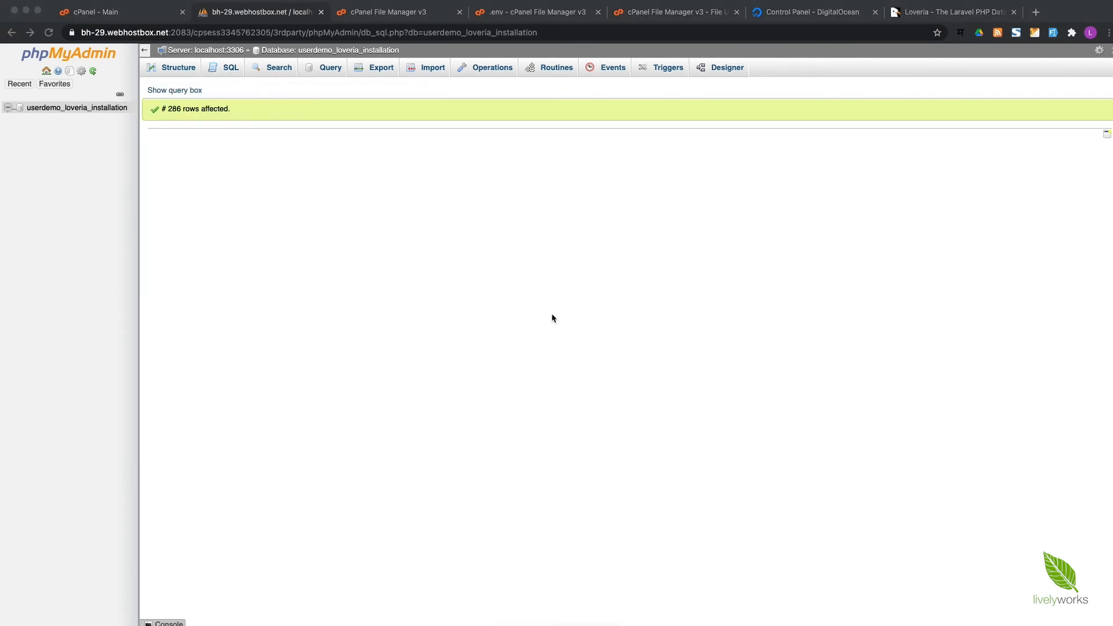
Step: Copy loveria-installation.uses-demos.livelyworks.net from the untitled note in the code editor and load it in a new browser tab
{"action": "key", "text": "super+Tab"}
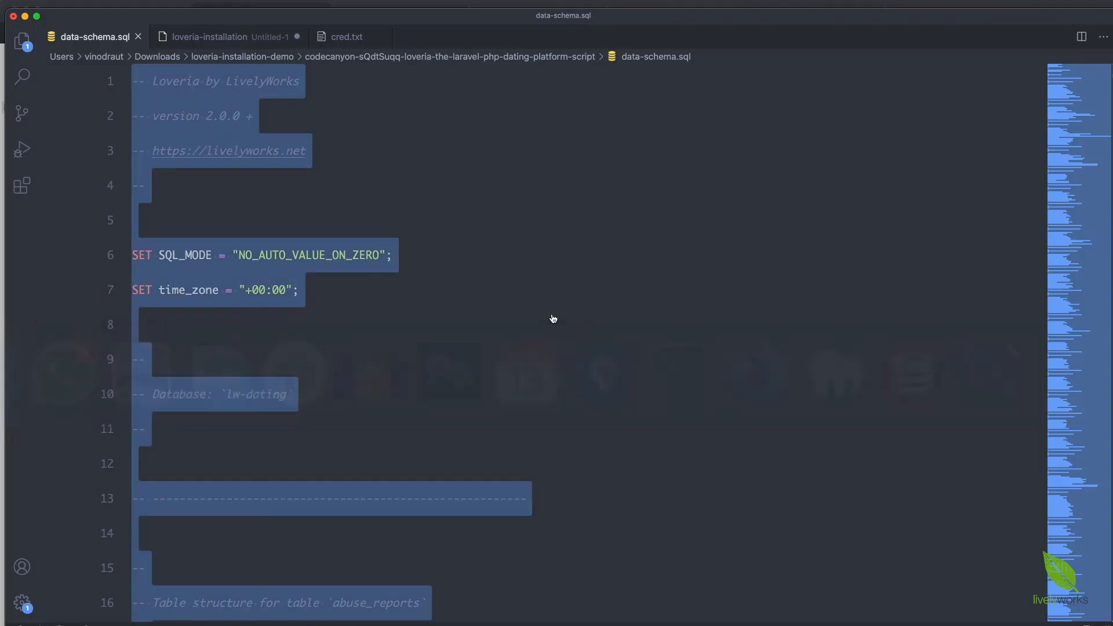
{"action": "left_click", "coordinate": [255, 40]}
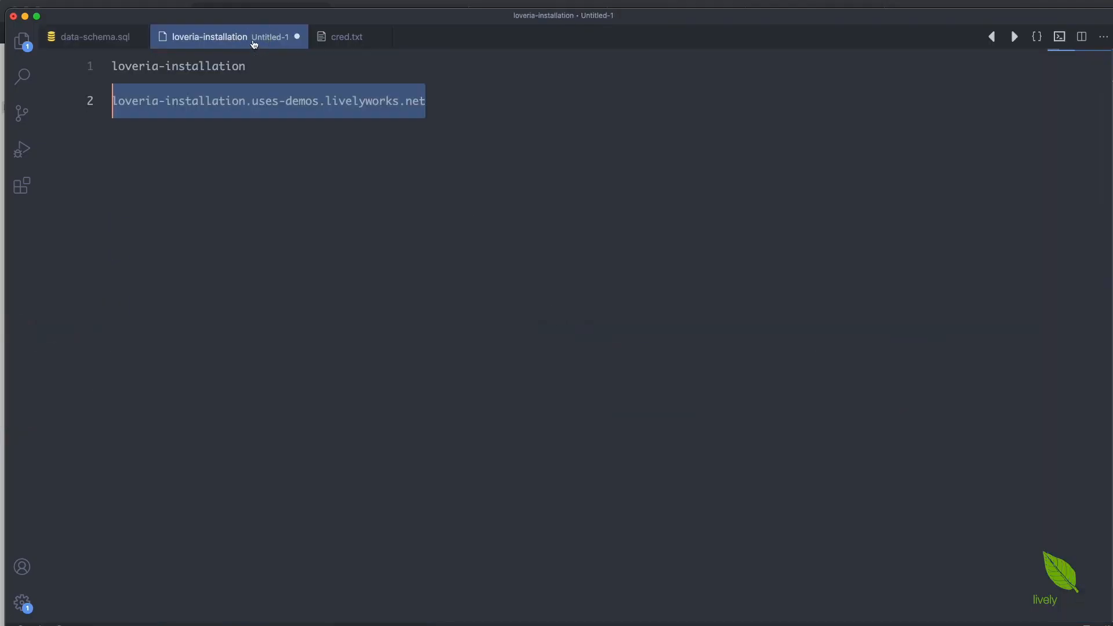
{"action": "key", "text": "super+Tab"}
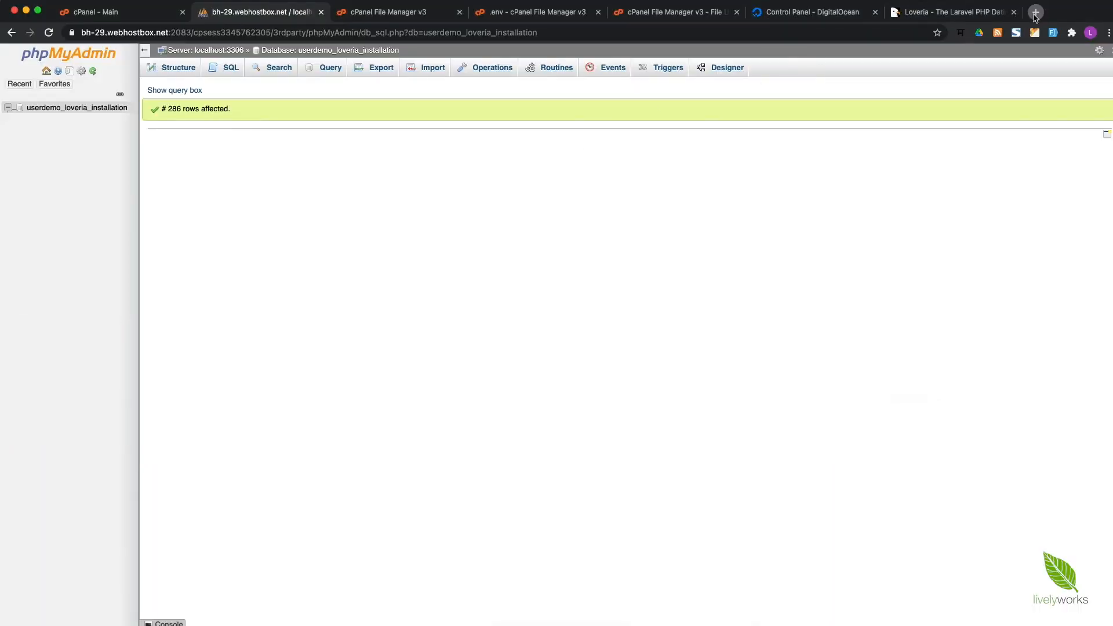
{"action": "left_click", "coordinate": [1034, 14]}
{"action": "key", "text": "super+v"}
{"action": "key", "text": "Return"}
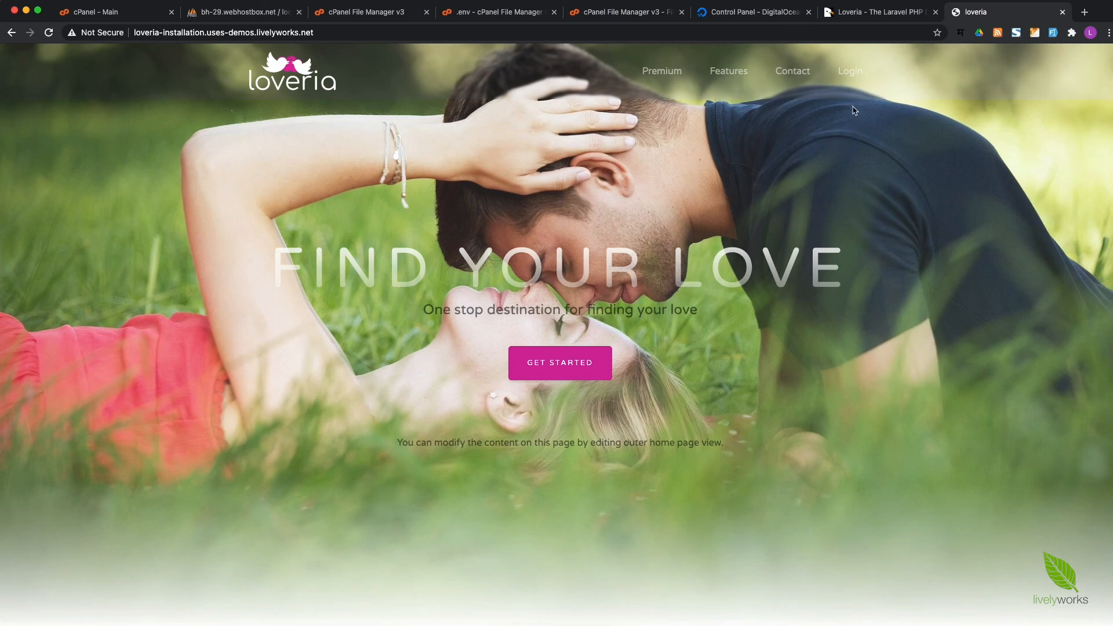
Step: Open the Loveria site's login page, then switch to Finder, open cred.txt in the code editor and select the username value to copy
{"action": "left_click", "coordinate": [852, 72]}
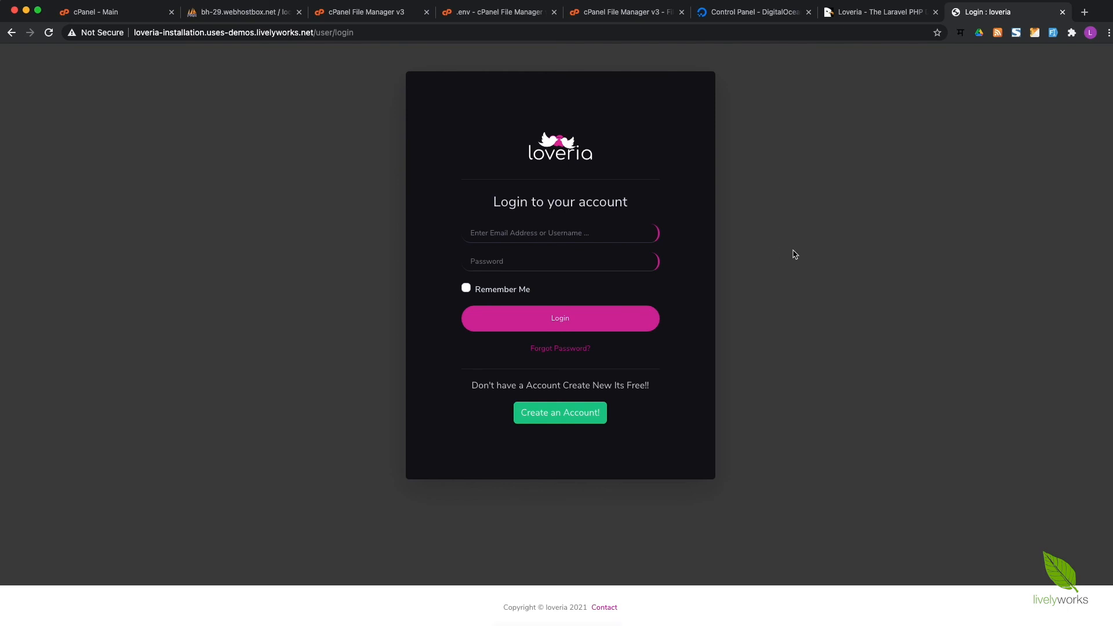
{"action": "key", "text": "super+Tab"}
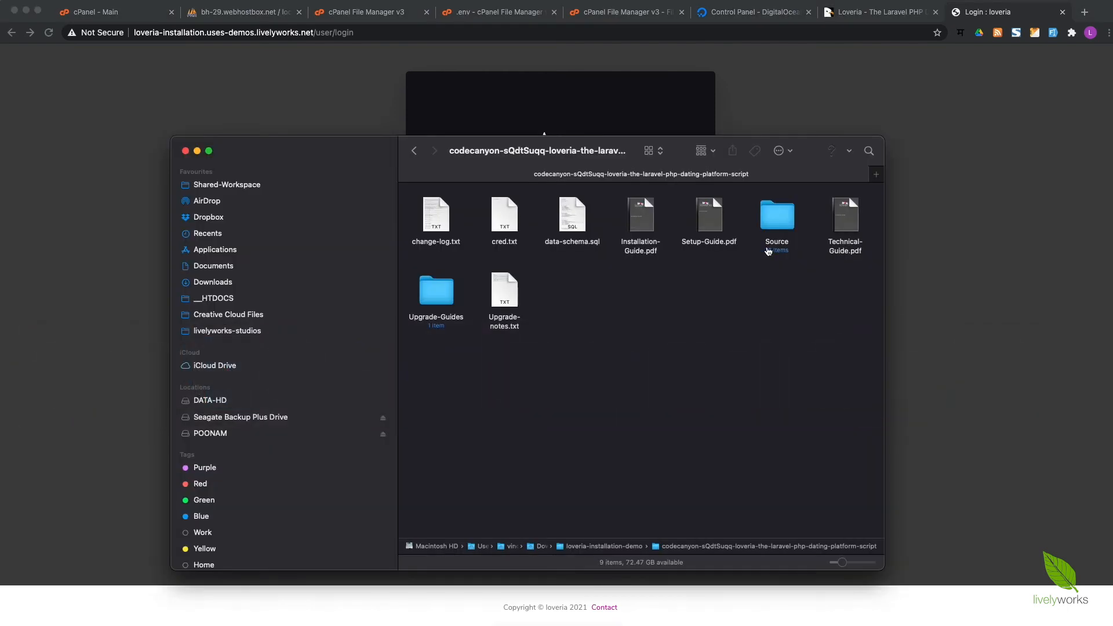
{"action": "double_click", "coordinate": [518, 243]}
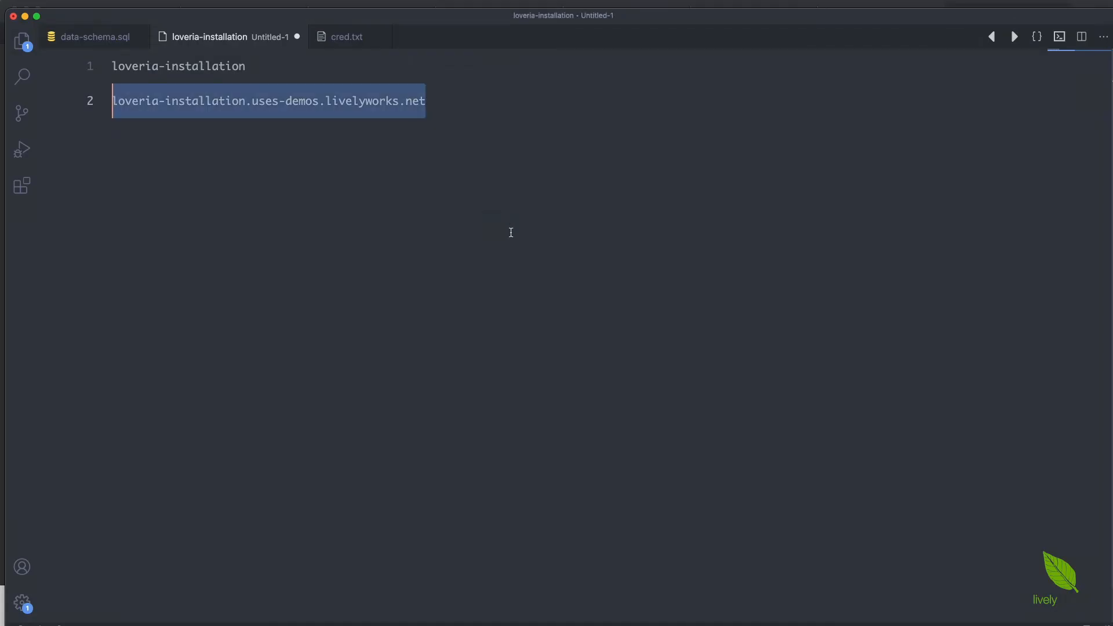
{"action": "left_click_drag", "start_coordinate": [321, 81], "coordinate": [179, 81]}
Step: Return to the browser, fill in the login form with the username and account password from cred.txt, and log in
{"action": "key", "text": "super+Tab"}
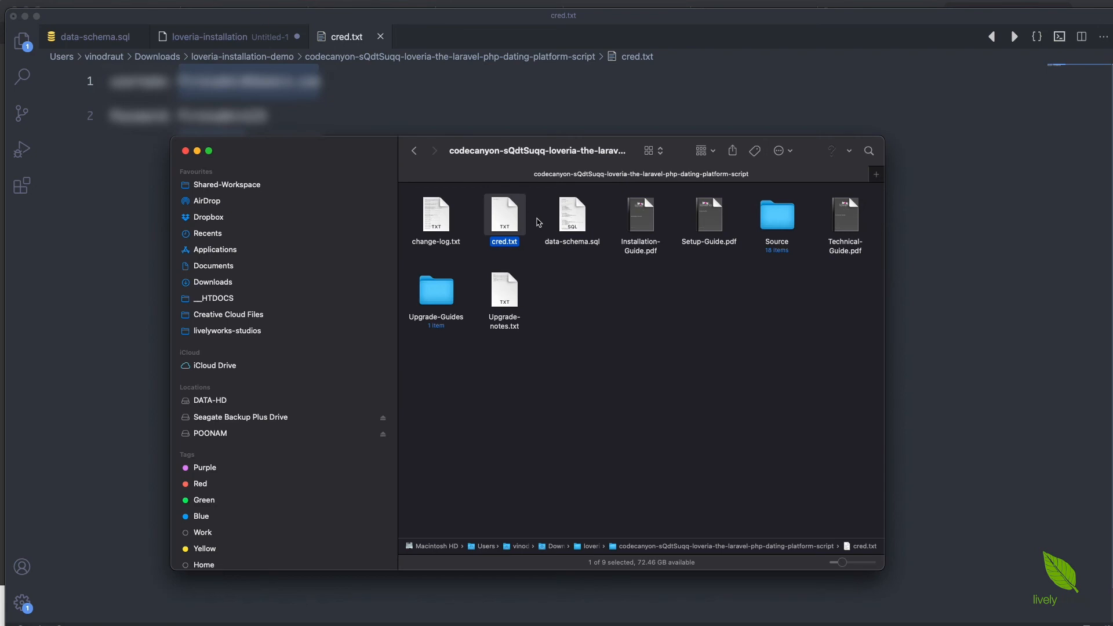
{"action": "key", "text": "super+Tab"}
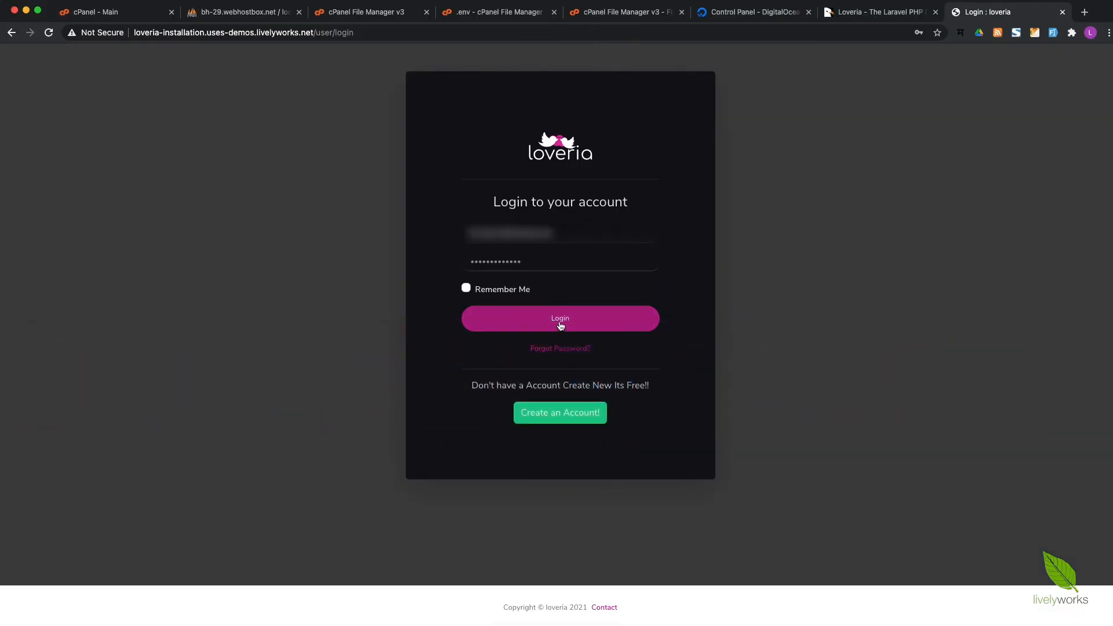
{"action": "left_click", "coordinate": [560, 325]}
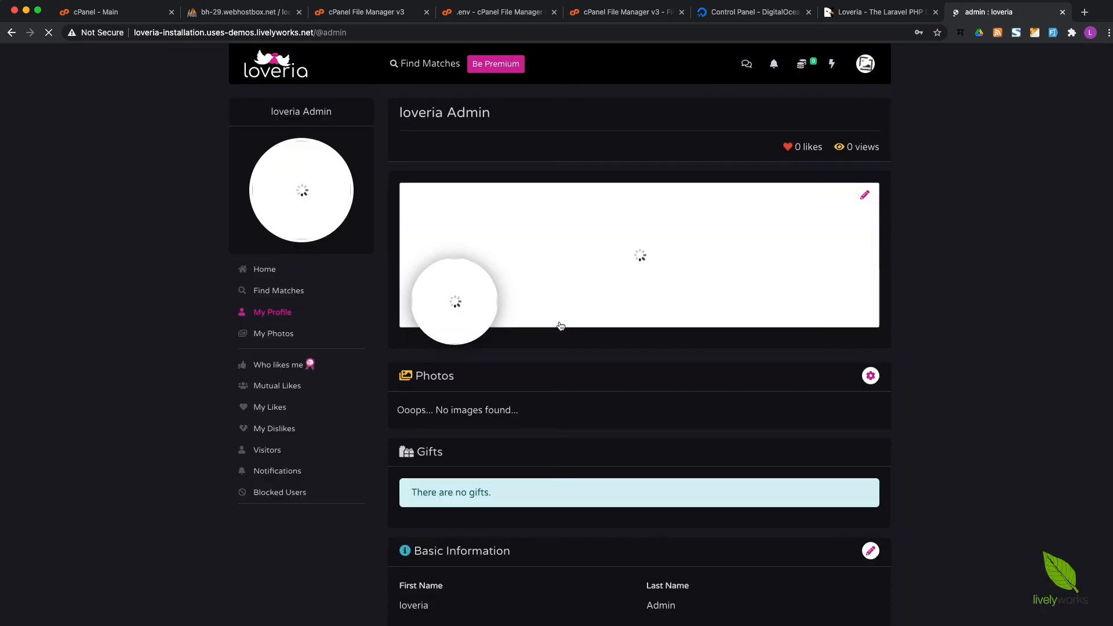
Step: Open the Admin Panel and go through the Email, Envato Buyer Username and Purchase Code fields of the licence verification form
{"action": "left_click", "coordinate": [865, 64]}
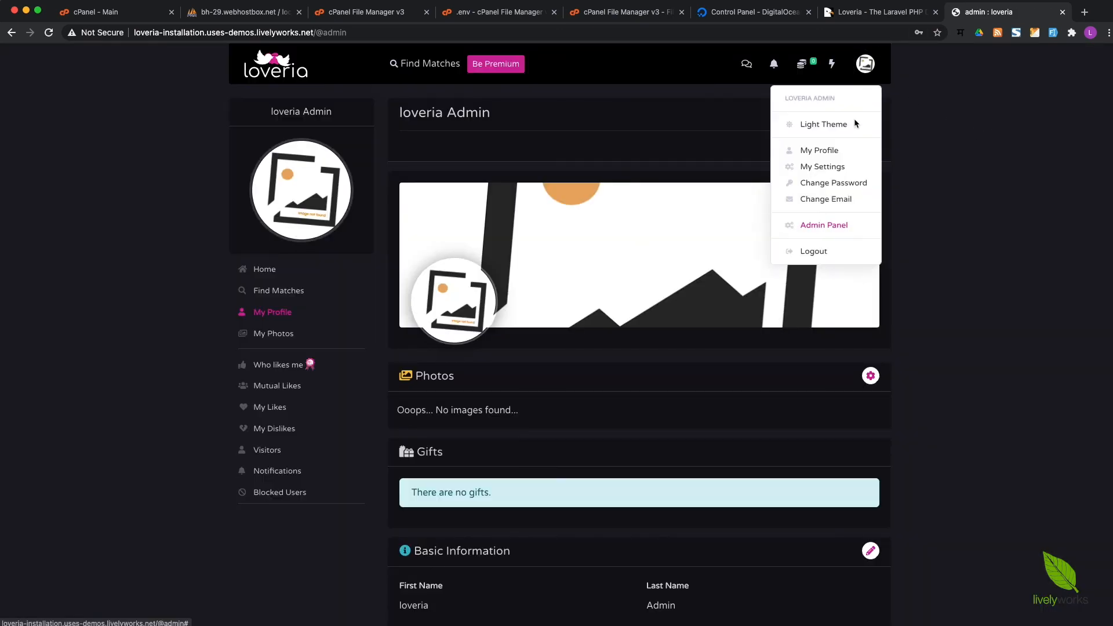
{"action": "left_click", "coordinate": [828, 229]}
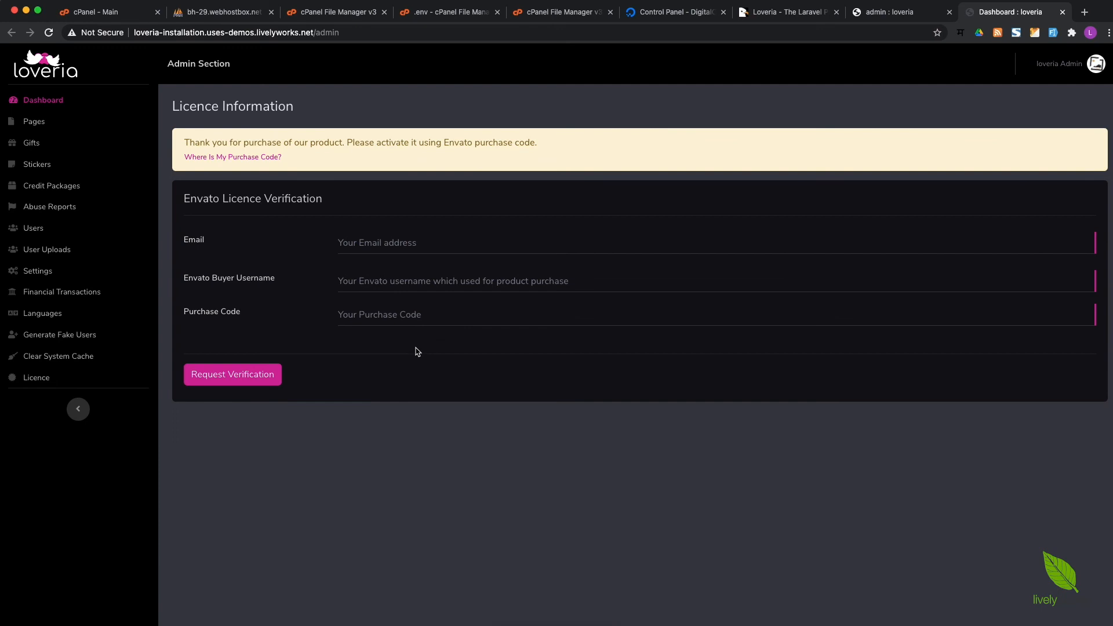
{"action": "left_click", "coordinate": [422, 244]}
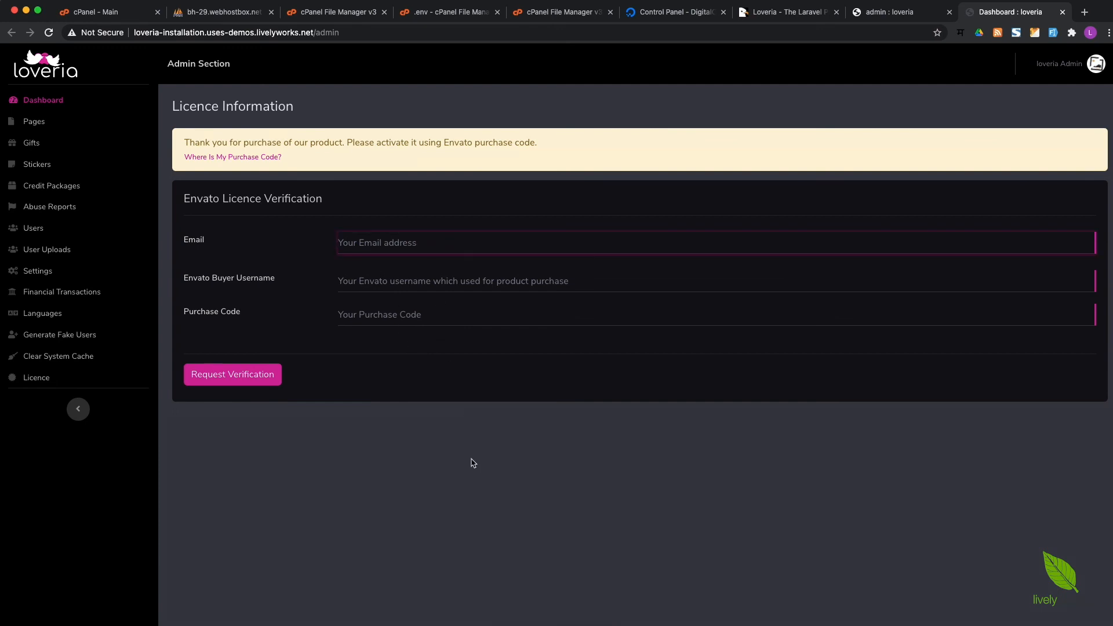
{"action": "left_click", "coordinate": [380, 280]}
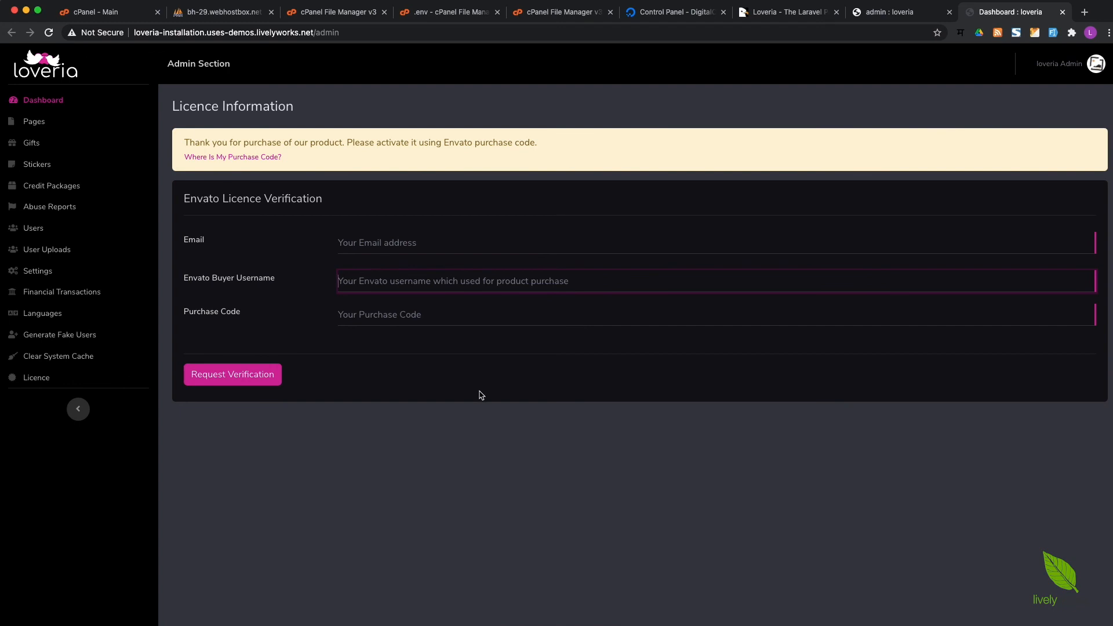
{"action": "left_click", "coordinate": [395, 316]}
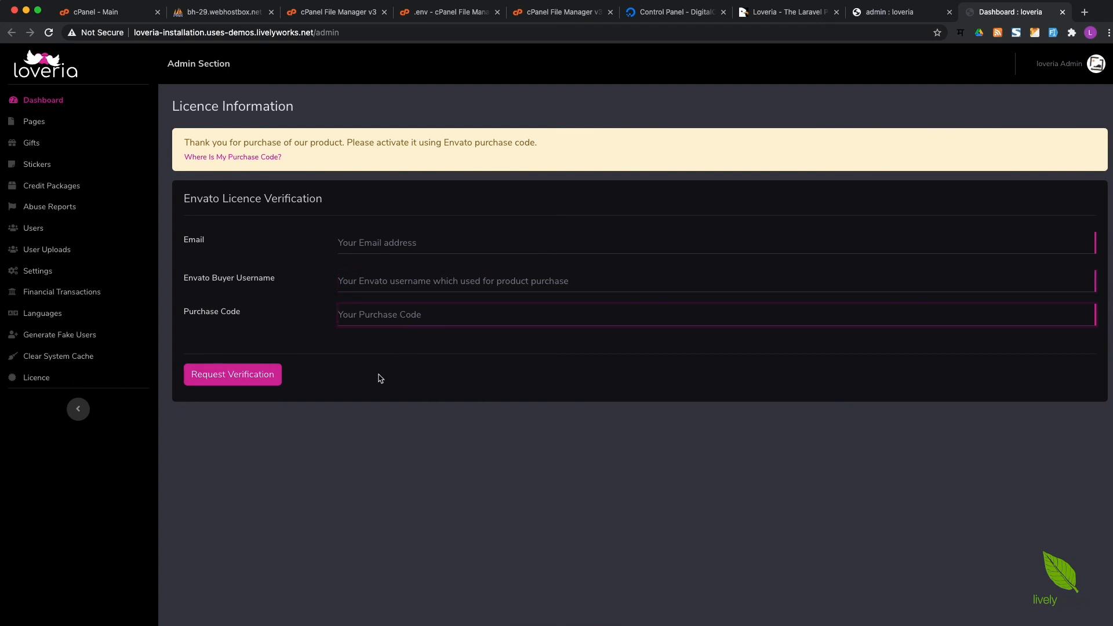